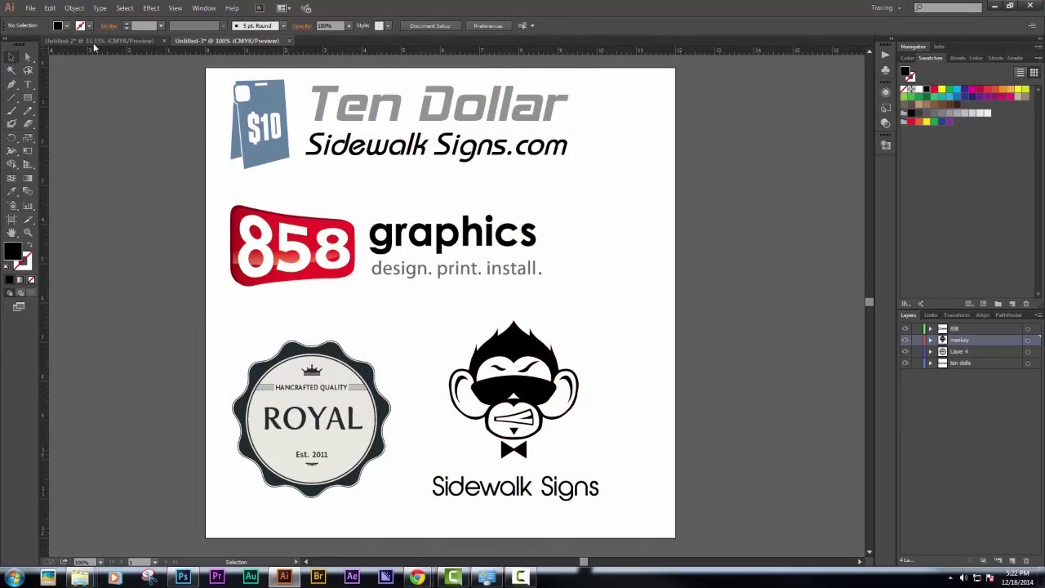
Go to the Untitled-2 document and bring its whole blank artboard into view.
click(93, 41)
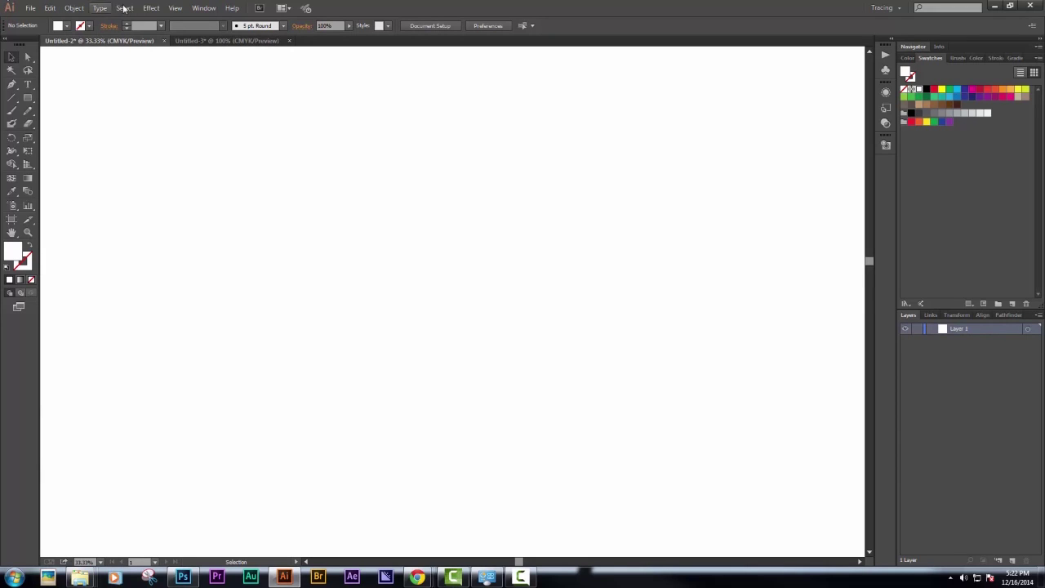
click(231, 9)
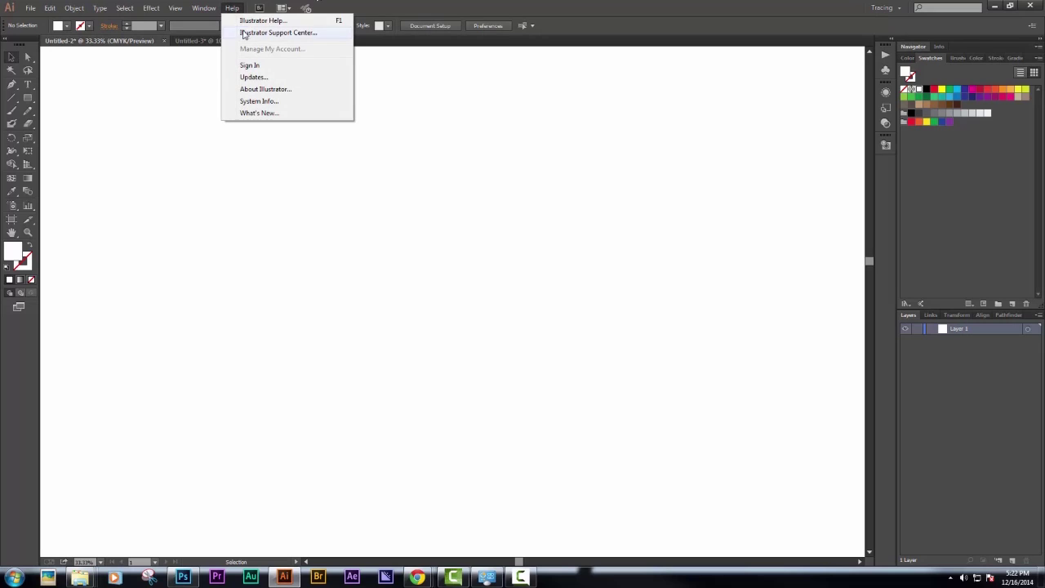
click(32, 10)
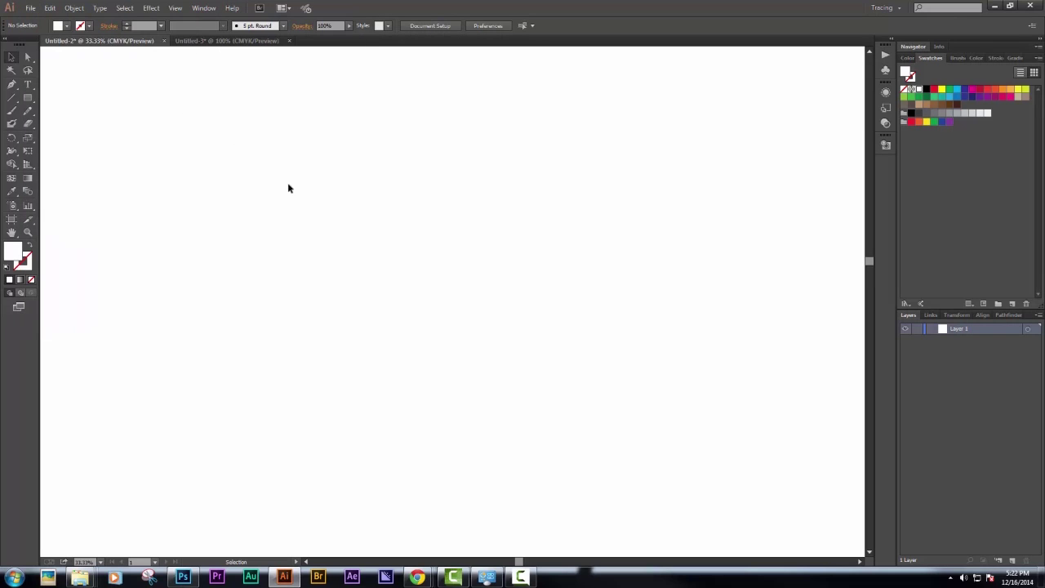
click(217, 41)
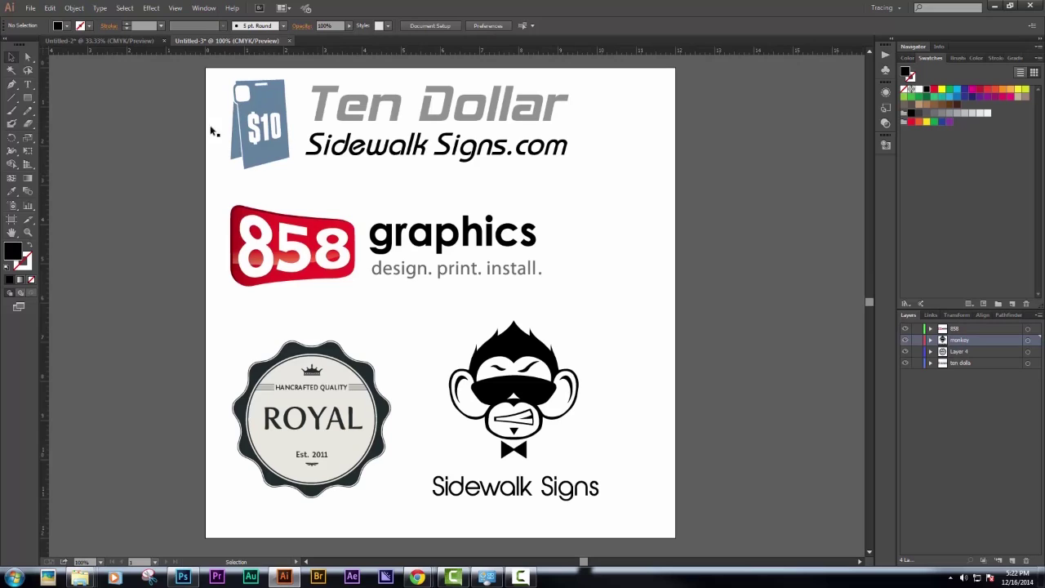
click(111, 41)
scroll(294, 172, down, 3)
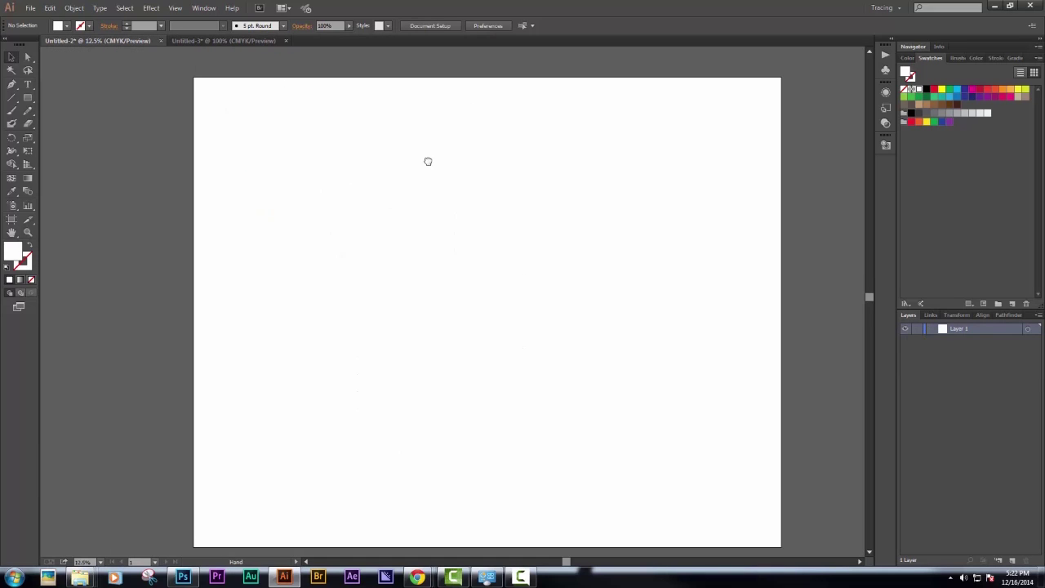
drag(428, 161, 386, 148)
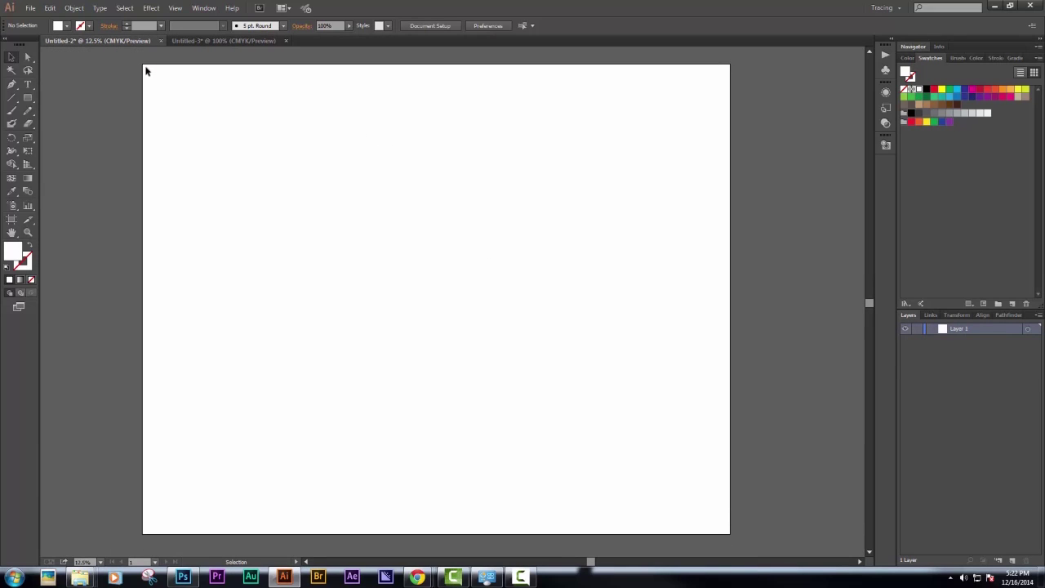
drag(143, 69, 727, 534)
click(31, 8)
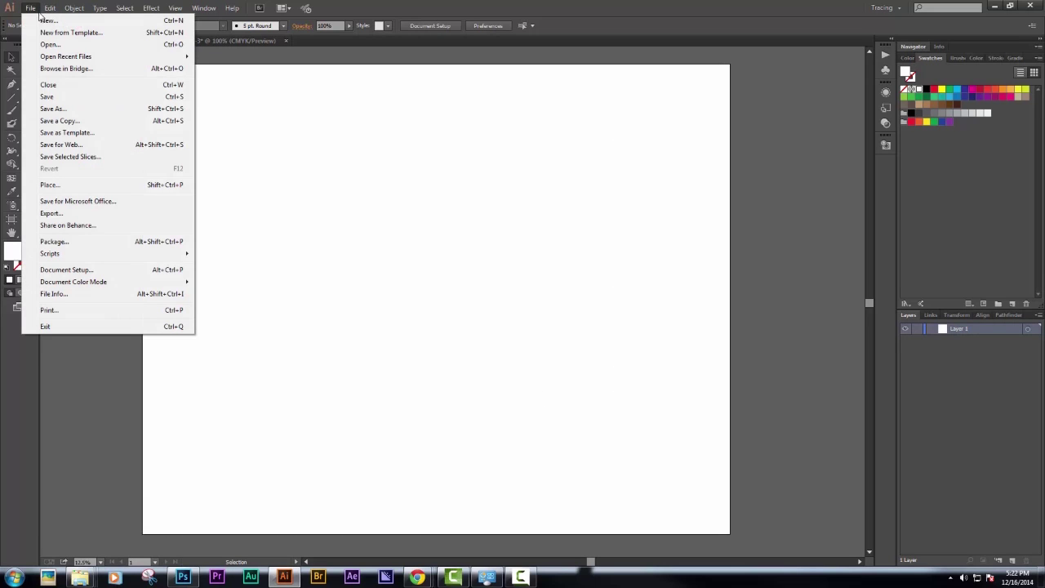
click(41, 19)
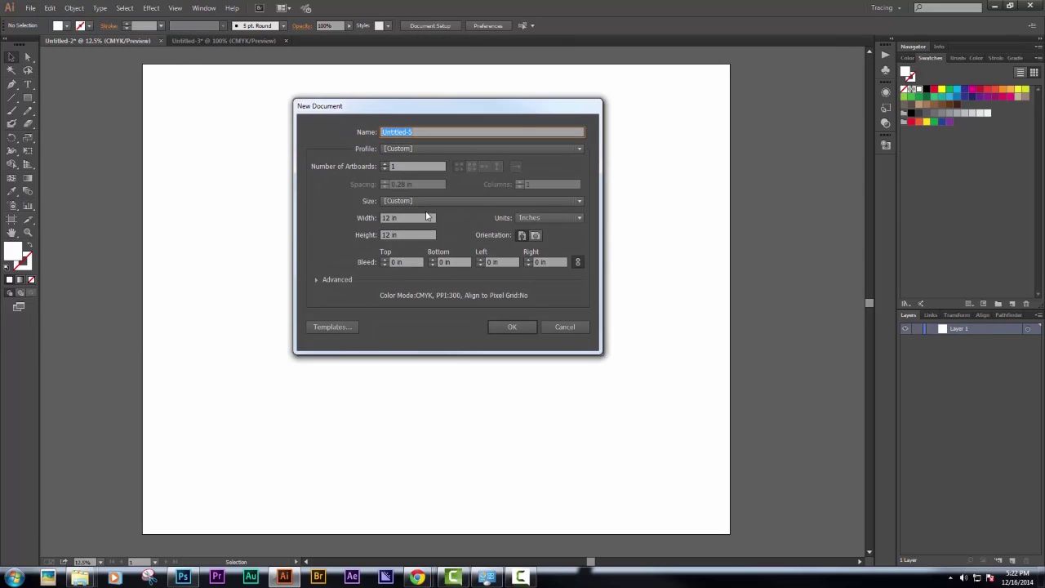
click(564, 326)
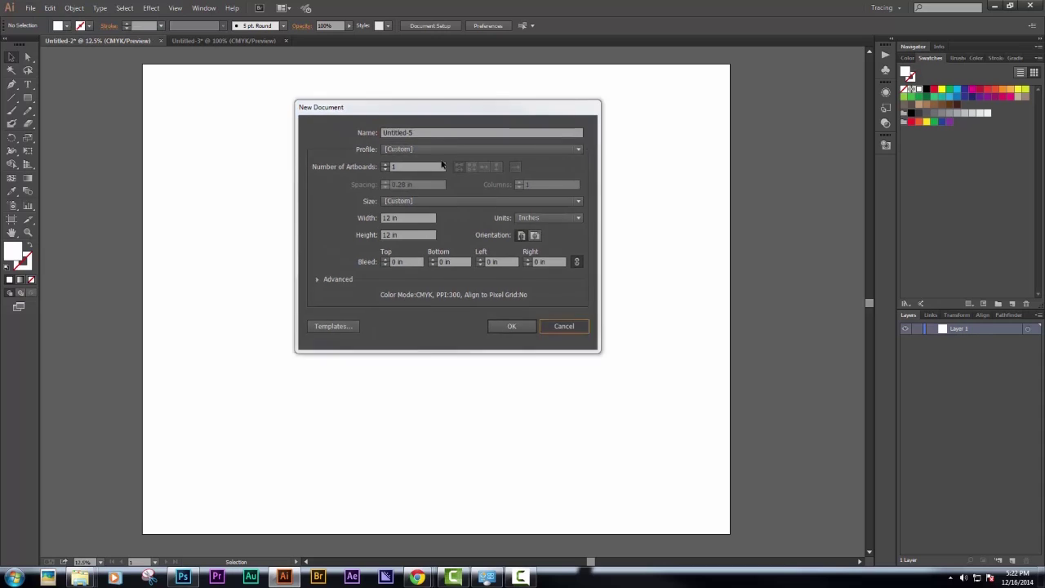
Check the width and height of the Untitled-2 artboard in artboard editing mode.
click(429, 25)
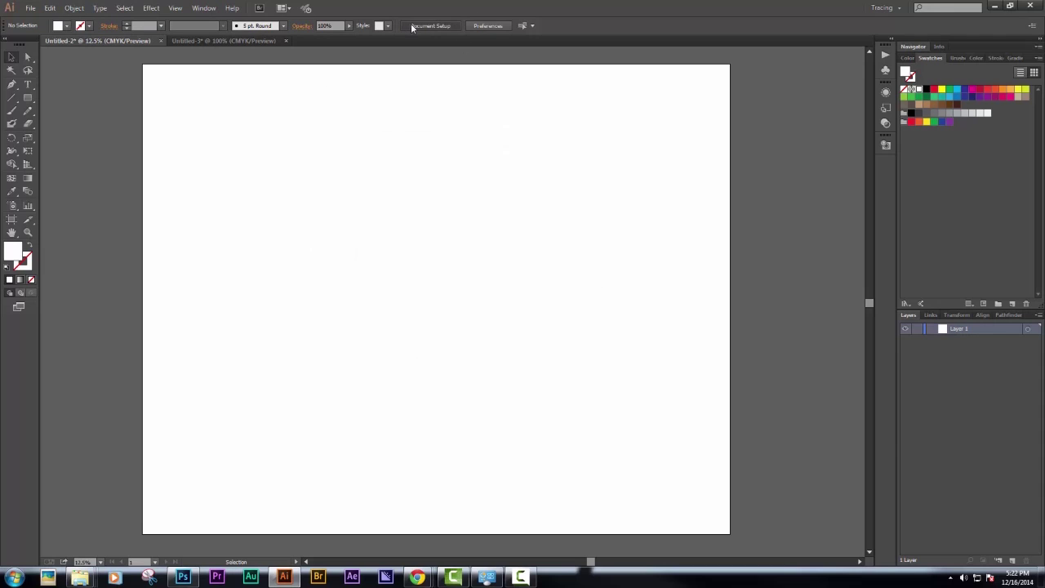
click(541, 132)
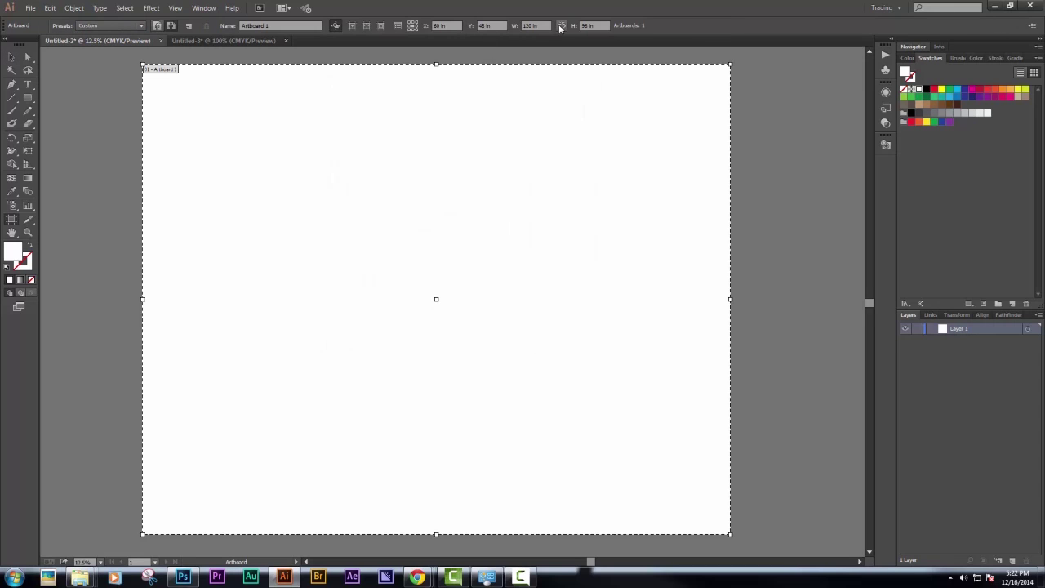
click(602, 25)
click(11, 57)
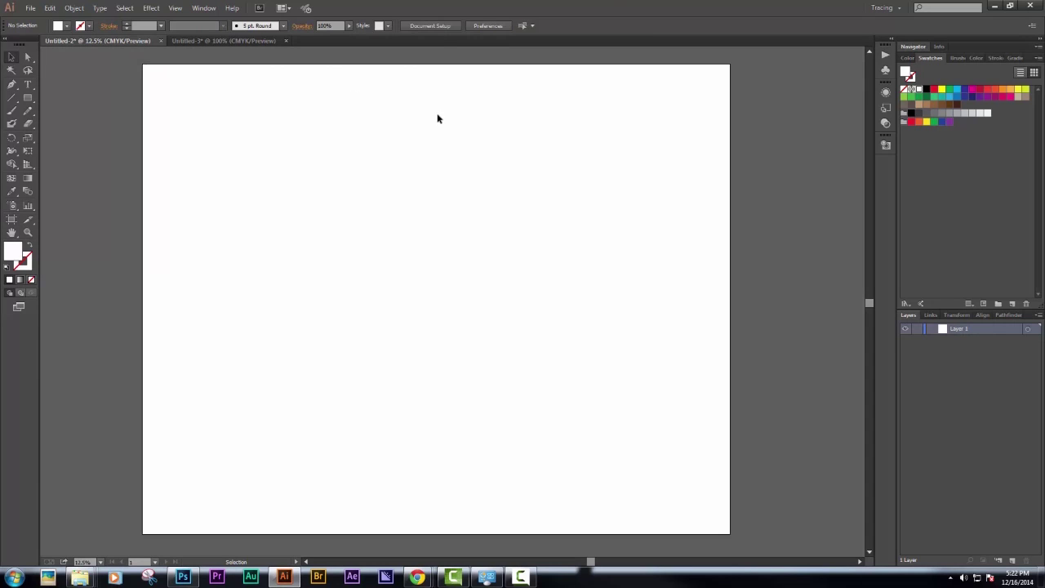
Set the artboard size to 120 in wide by 96 in high and leave artboard editing.
click(437, 26)
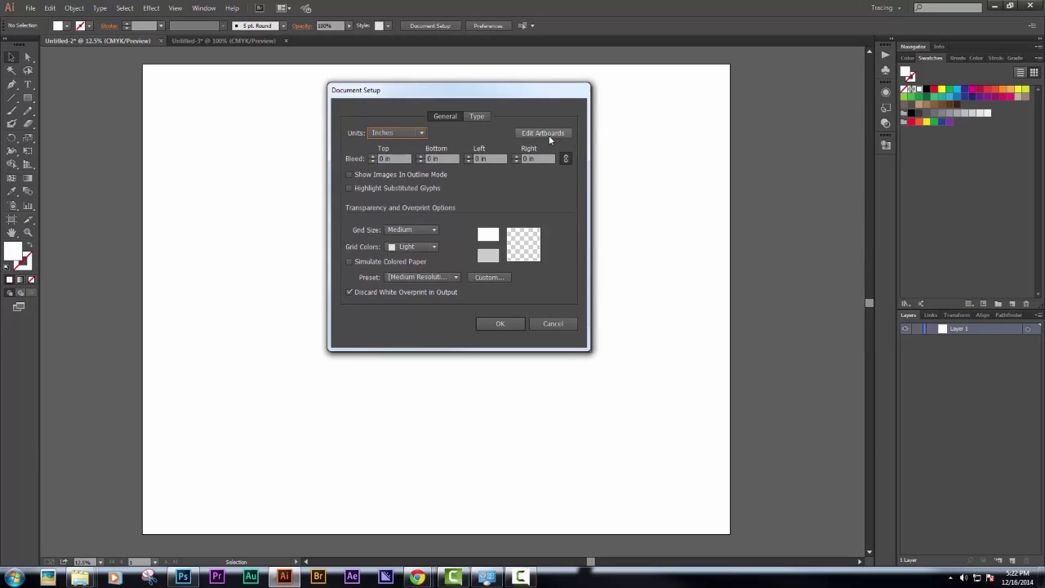
click(549, 133)
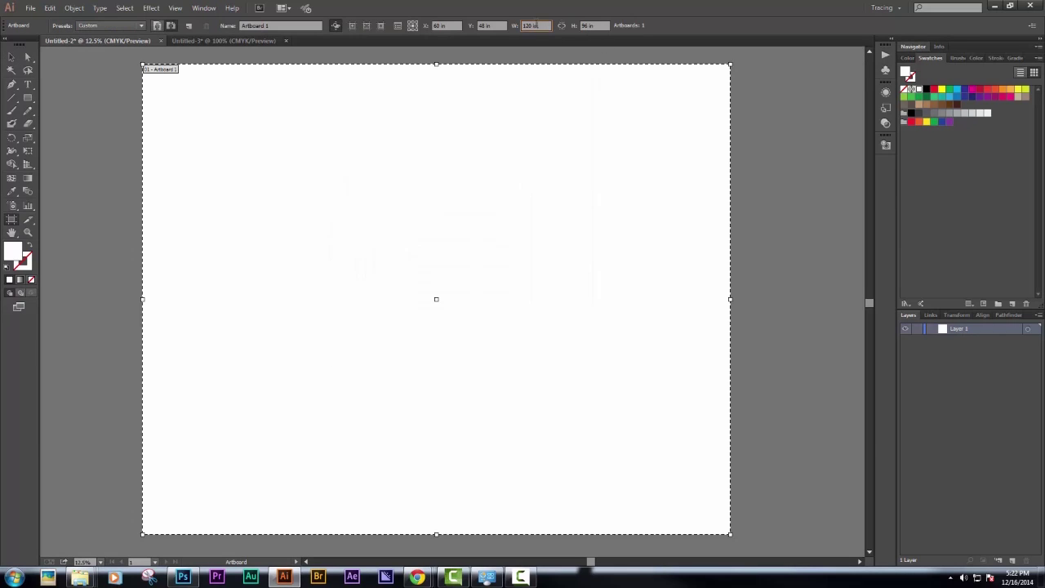
text(12)
key(Tab)
text(96)
key(Return)
click(12, 58)
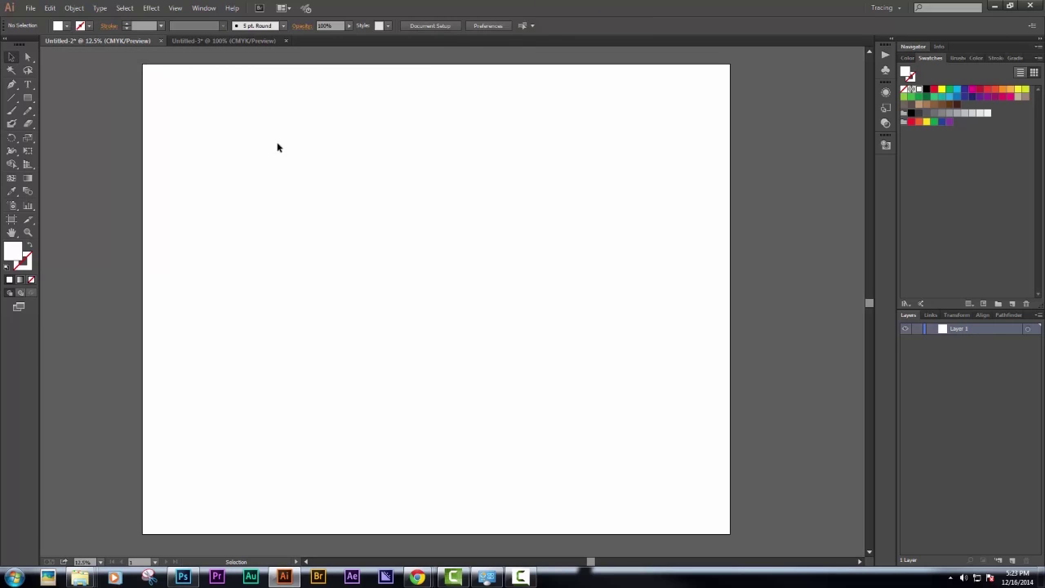
Copy all four logos from the Untitled-3 document onto the Untitled-2 artboard.
click(225, 40)
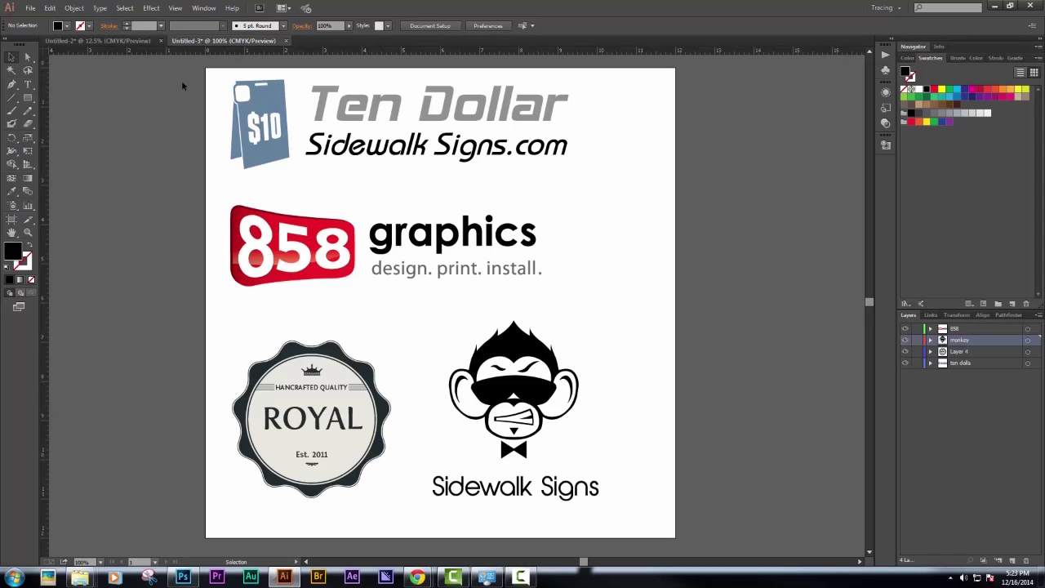
drag(182, 81, 647, 514)
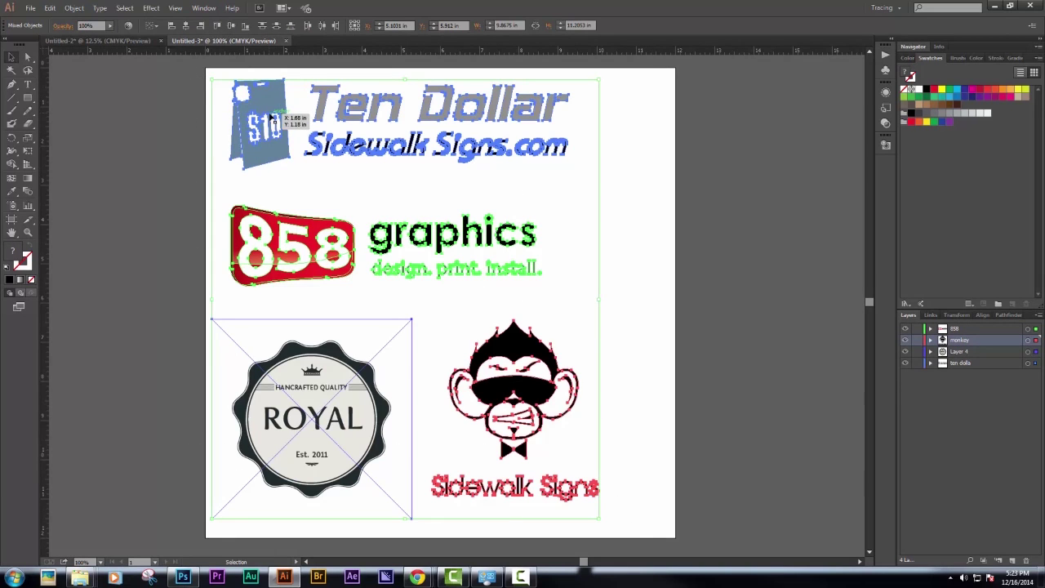
drag(266, 115, 350, 172)
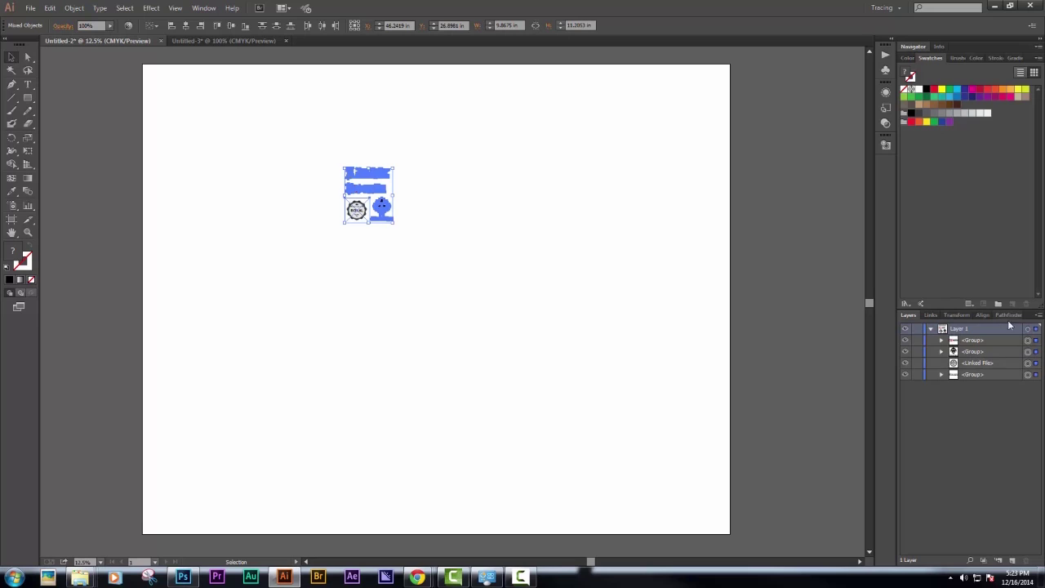
click(416, 160)
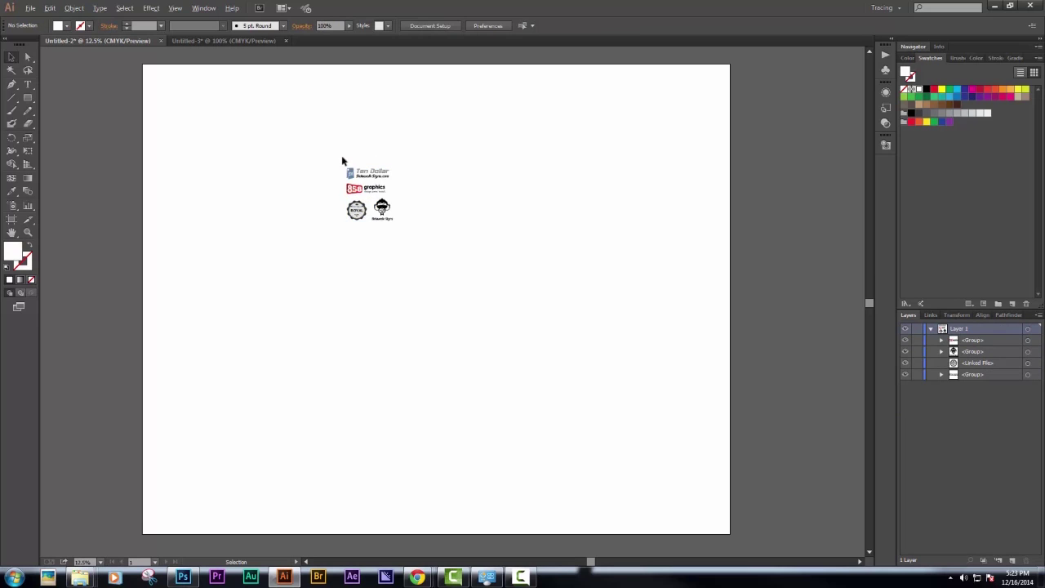
Move the Ten Dollar logo up and to the left, away from the other three logos.
scroll(340, 158, up, 3)
drag(316, 141, 505, 333)
click(481, 172)
drag(263, 153, 519, 214)
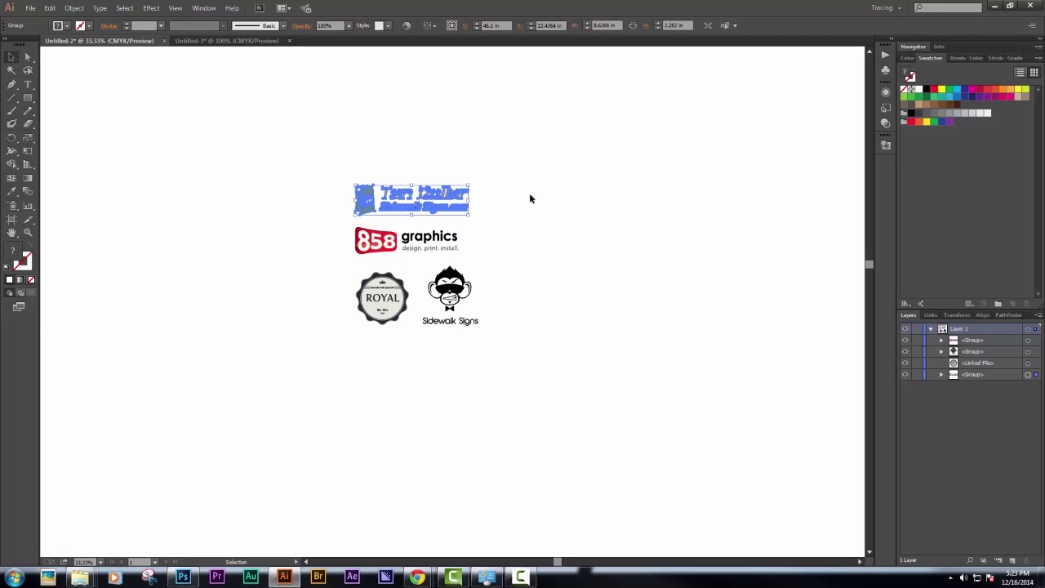
click(530, 198)
key(v)
drag(403, 203, 347, 143)
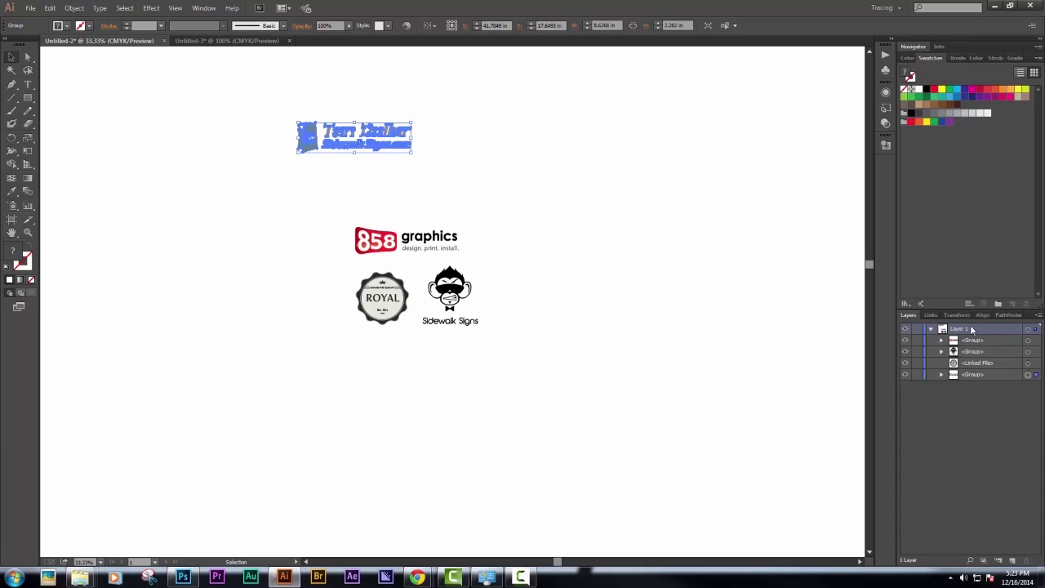
click(499, 245)
Enlarge all four logos together proportionally to about 28 in wide by 33 in high.
drag(498, 144, 260, 367)
drag(374, 180, 151, 104)
drag(291, 108, 559, 354)
drag(384, 152, 457, 234)
scroll(471, 249, down, 2)
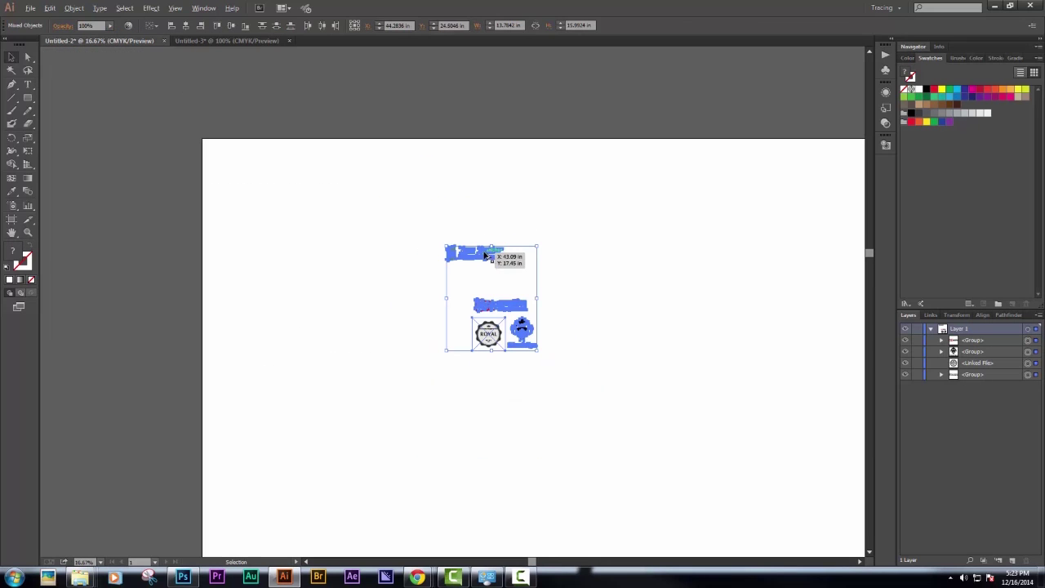
drag(536, 246, 586, 180)
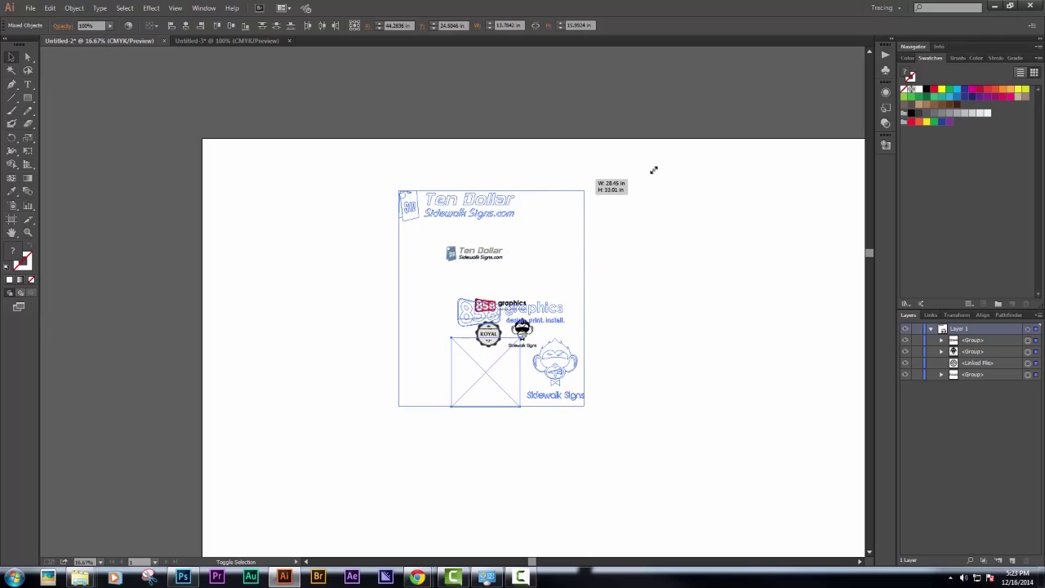
click(654, 169)
Move the Ten Dollar logo toward the artboard's left side and place the other three logos together beneath it.
drag(407, 202, 284, 255)
drag(498, 241, 602, 387)
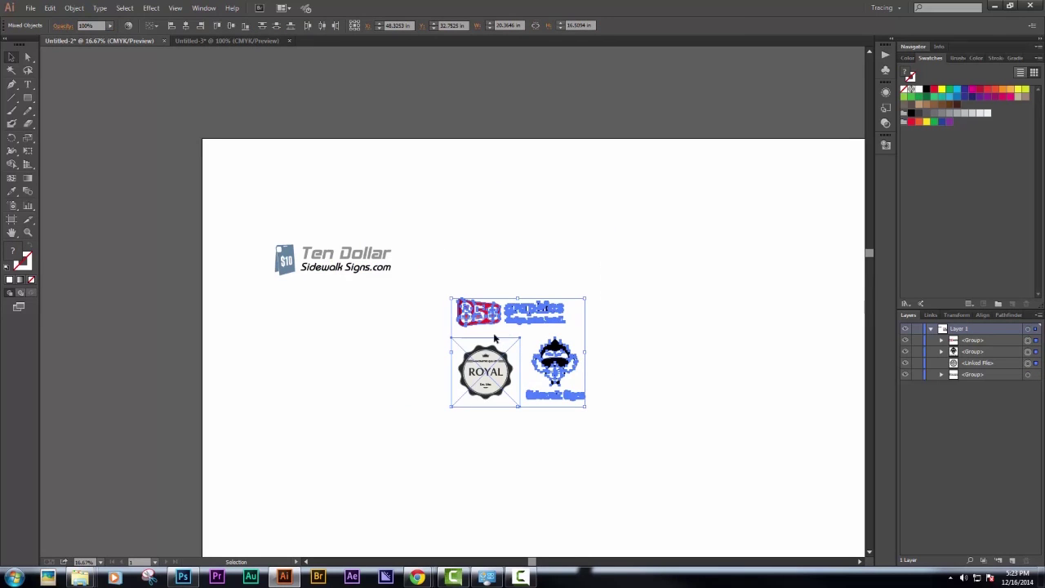
drag(491, 320, 235, 341)
scroll(511, 280, down, 2)
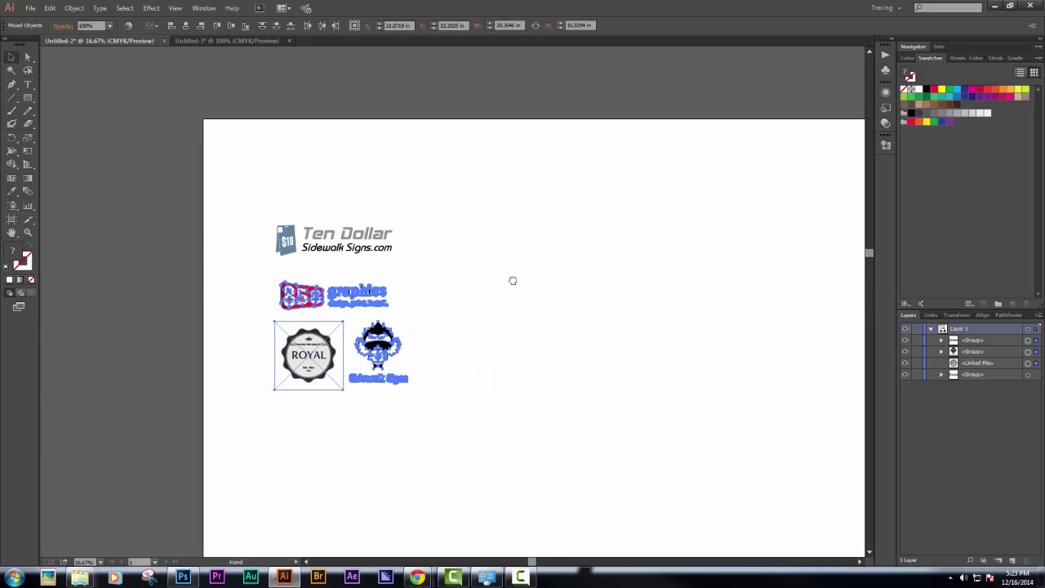
Select all four logos and enlarge them further as one set from their lower-right corner.
drag(481, 161, 210, 380)
scroll(342, 267, up, 1)
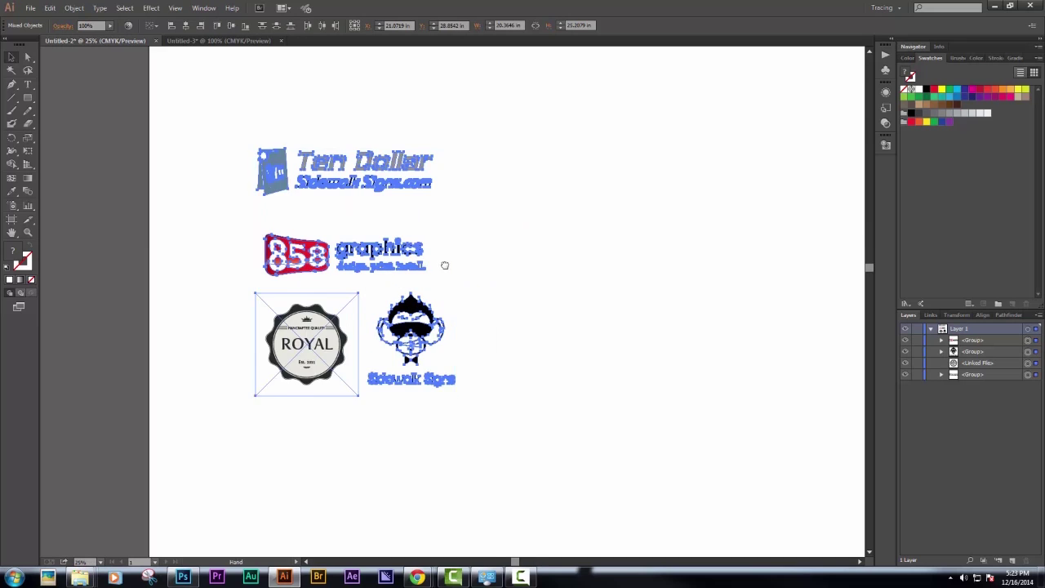
drag(444, 264, 463, 286)
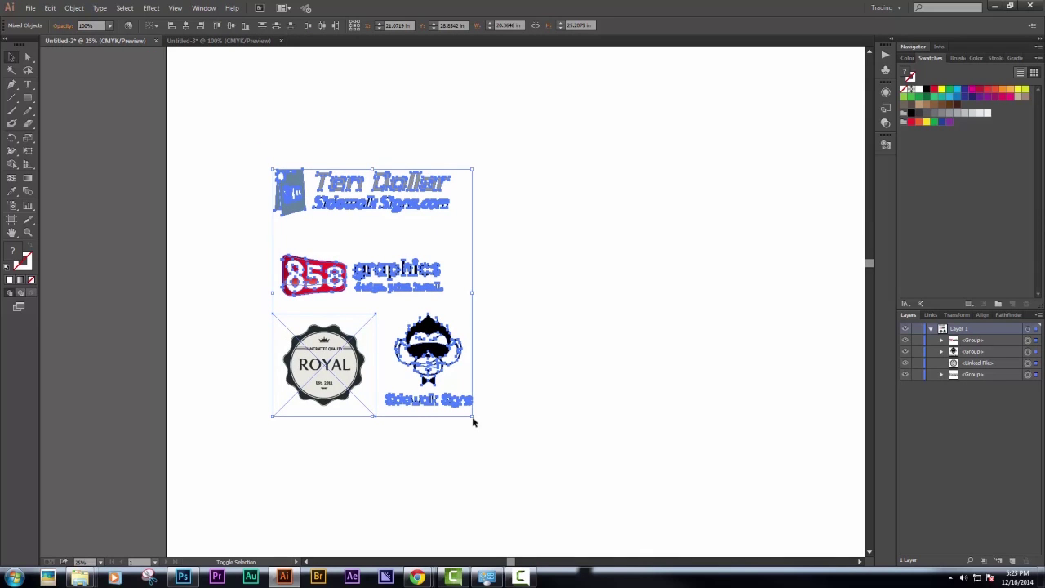
drag(472, 417, 535, 501)
click(627, 319)
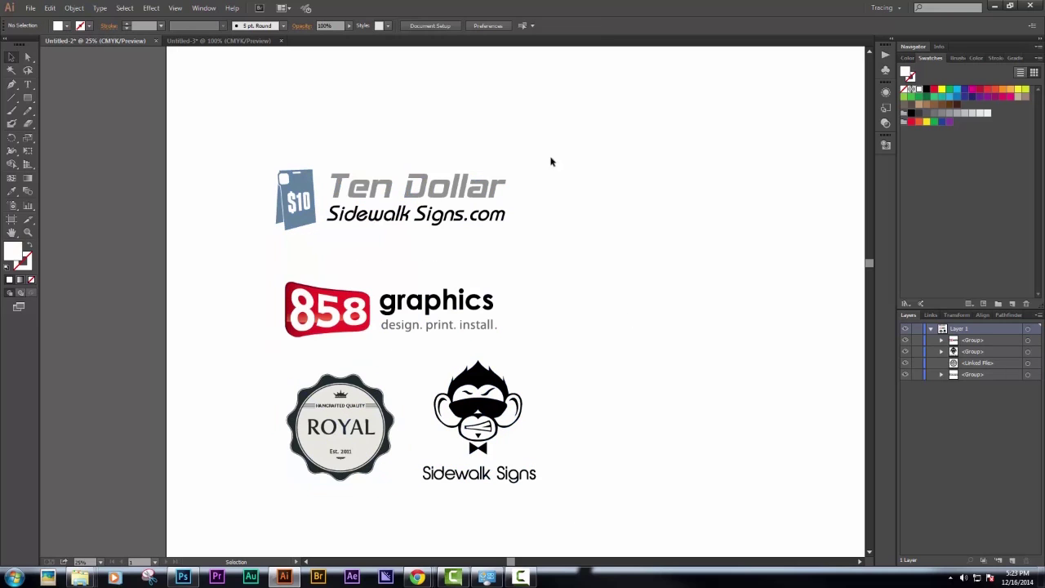
Move the Ten Dollar logo closer to the artboard's upper-left corner, widening its gap above the 858 graphics logo.
drag(220, 239, 218, 240)
drag(340, 157, 363, 213)
drag(323, 244, 284, 172)
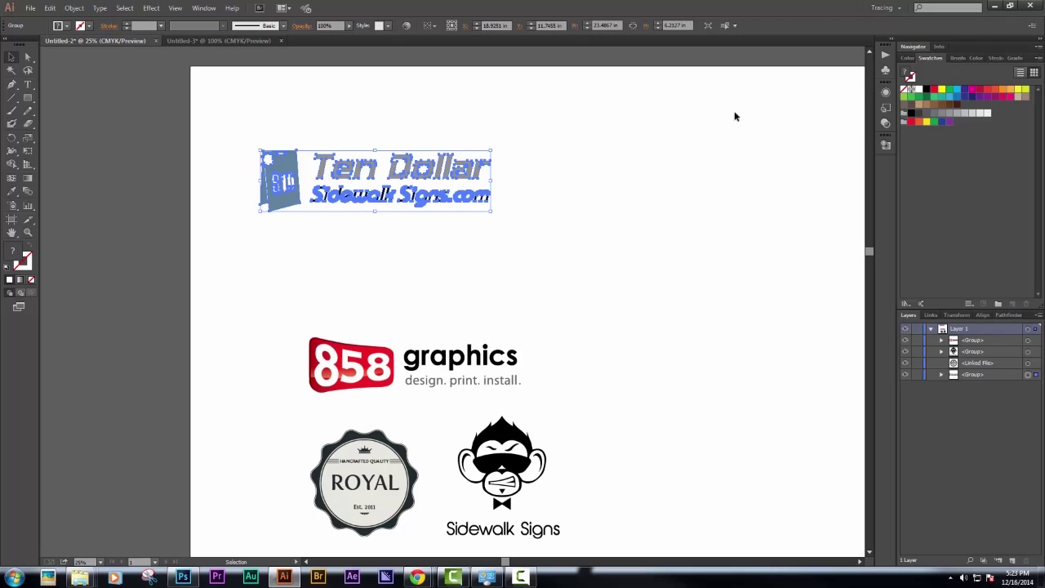
drag(538, 190, 423, 157)
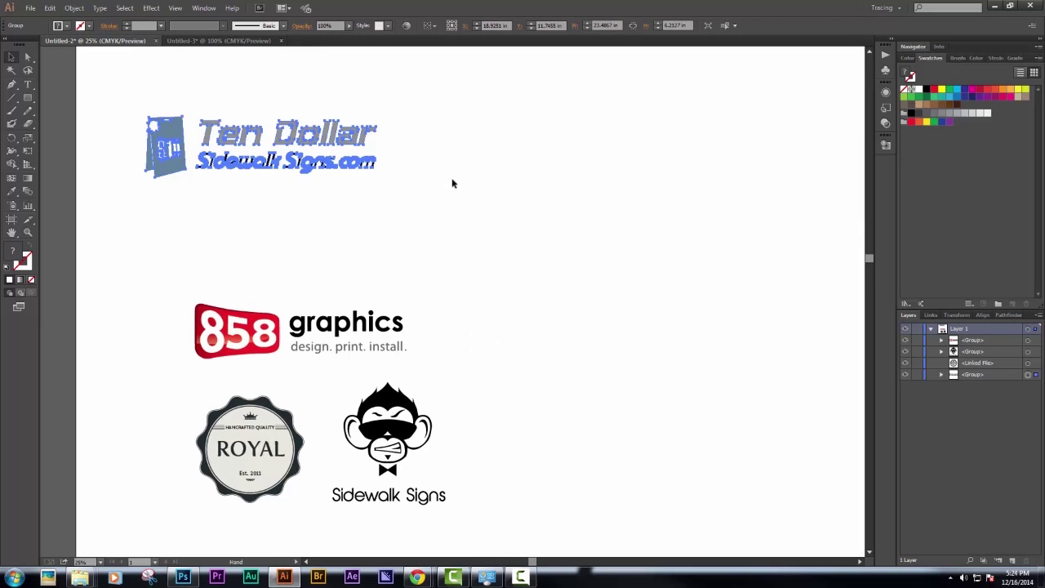
Scale all four logos down together until the Ten Dollar logo is about 16.7 in wide.
scroll(455, 181, down, 2)
mouse_move(512, 186)
mouse_down()
mouse_move(319, 173)
mouse_move(531, 193)
mouse_up()
drag(509, 135, 319, 382)
scroll(419, 268, up, 1)
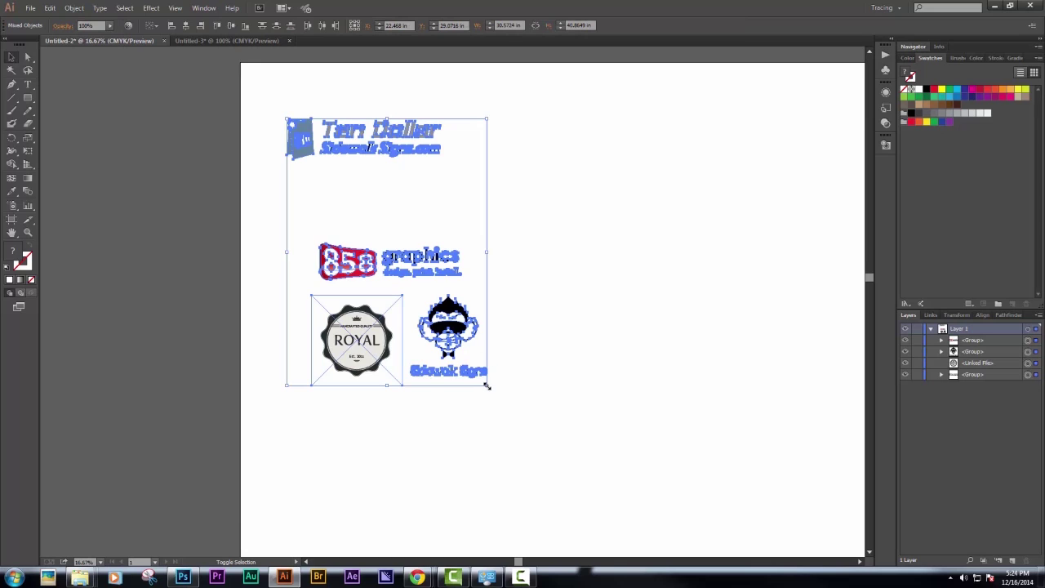
drag(486, 386, 313, 141)
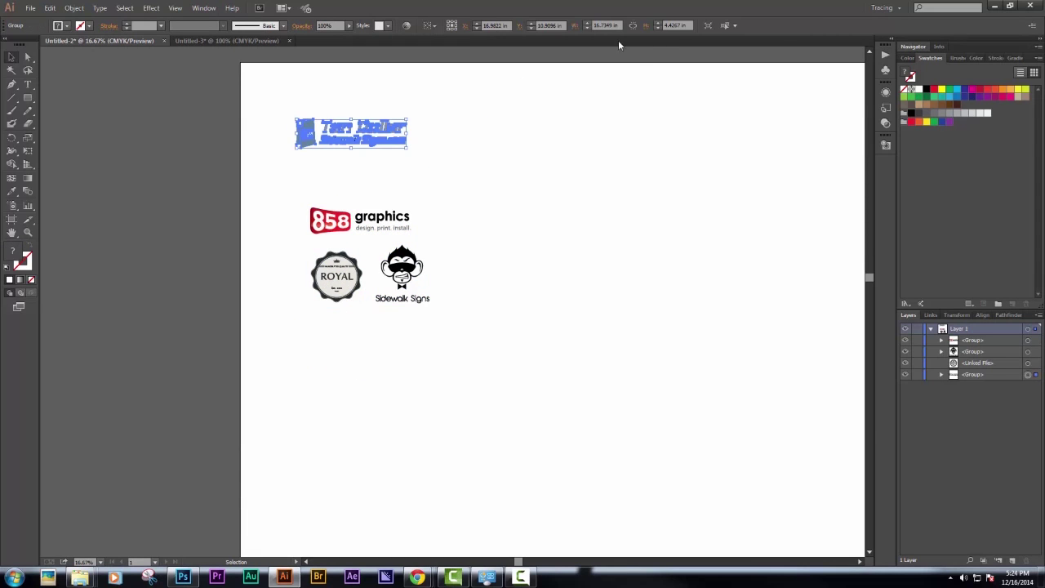
Move the 858 graphics logo up beneath the Ten Dollar logo, then shift the Royal badge up and left.
drag(317, 222, 311, 183)
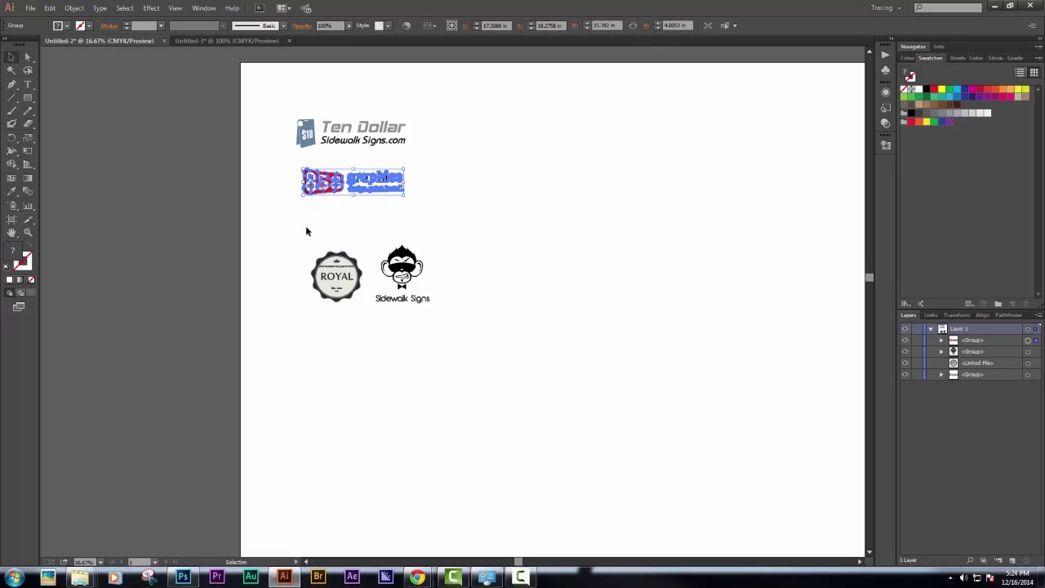
drag(338, 265, 319, 247)
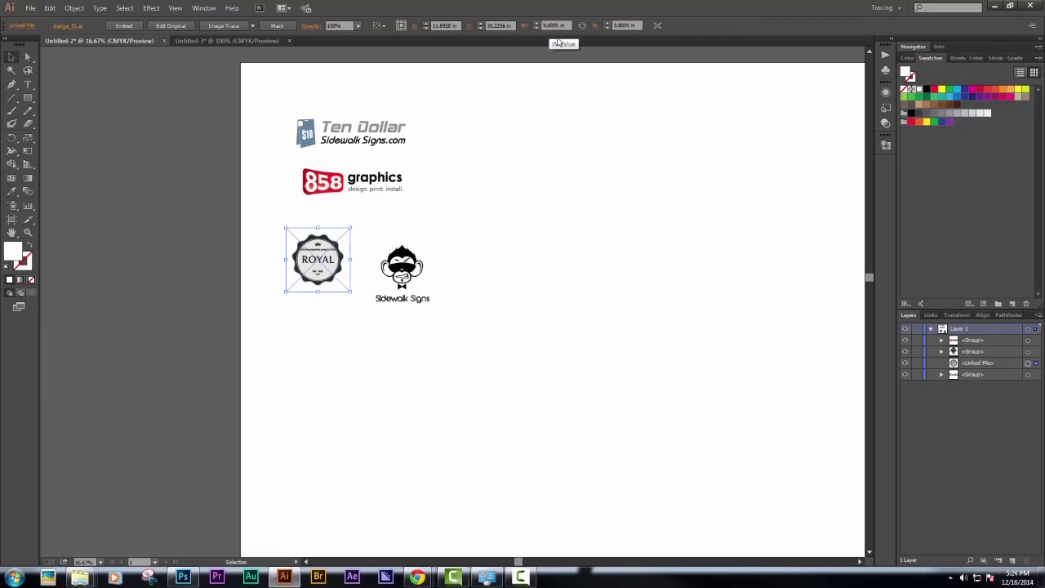
click(369, 233)
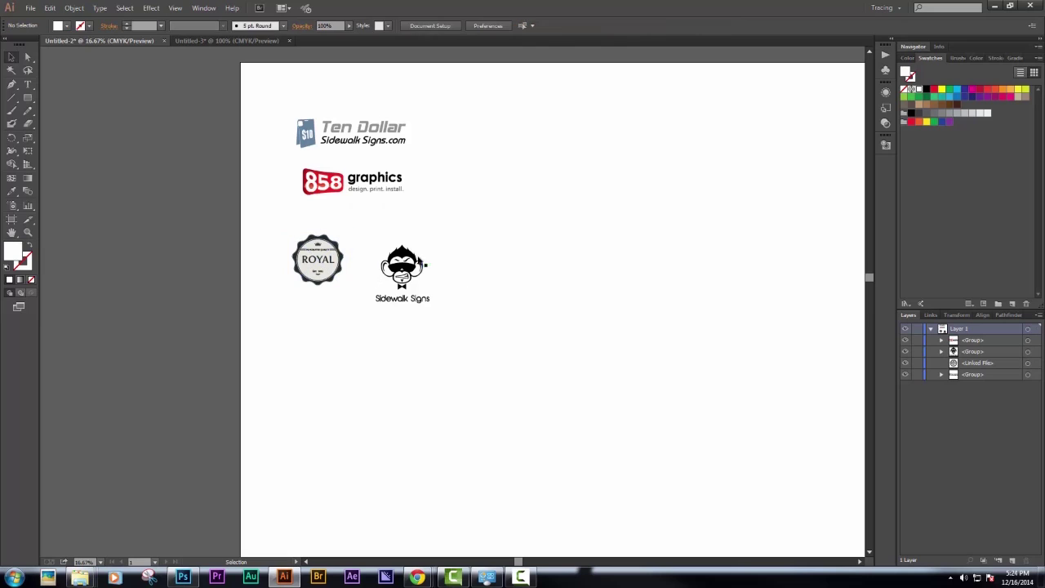
Move the Sidewalk Signs monkey logo level with the Royal badge, then shift all four logos closer to the artboard's upper-left corner.
drag(428, 289, 423, 275)
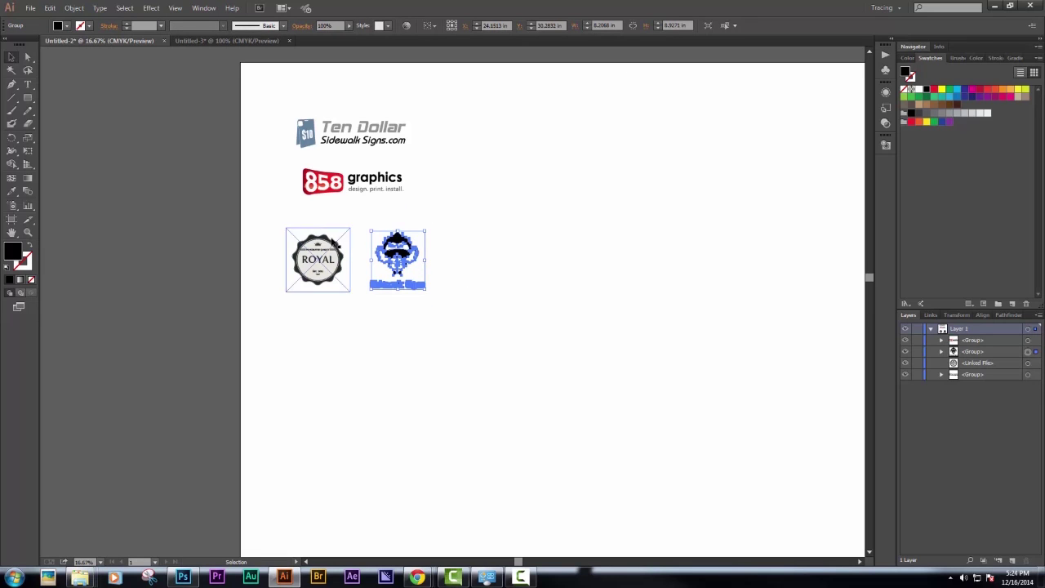
click(508, 154)
drag(509, 155, 467, 193)
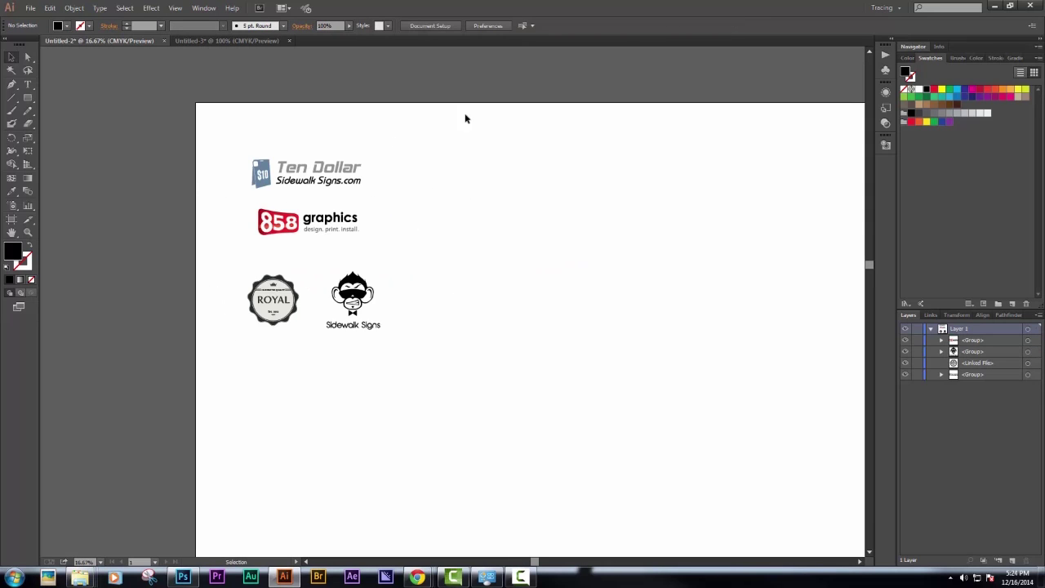
drag(458, 118, 291, 290)
drag(216, 188, 242, 186)
Move the 858 graphics logo to the right of the Ten Dollar logo, then lower the Ten Dollar logo to just above the Royal badge.
click(277, 205)
drag(267, 229, 404, 185)
click(374, 200)
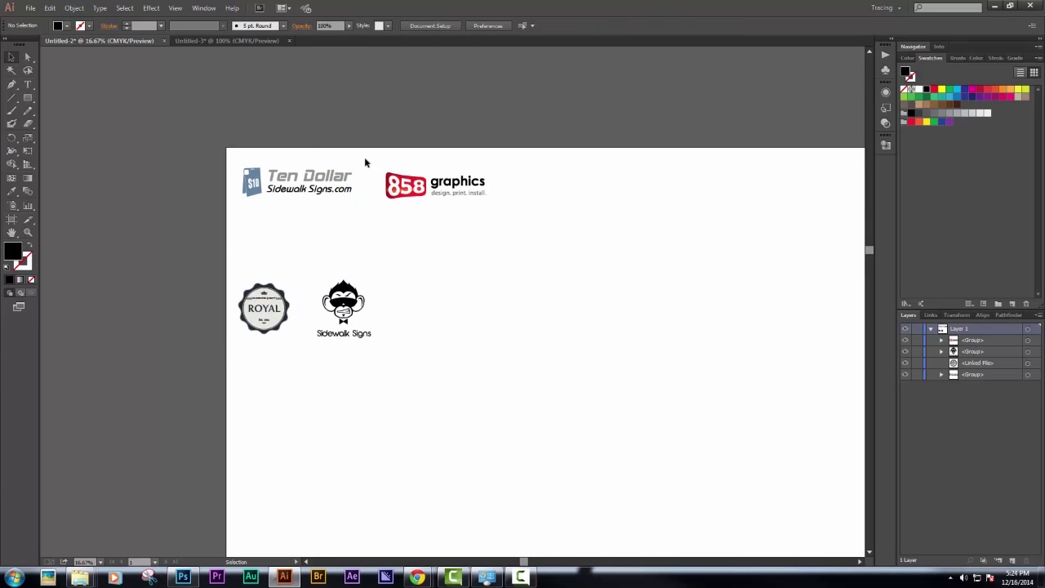
scroll(292, 198, up, 1)
drag(235, 182, 239, 261)
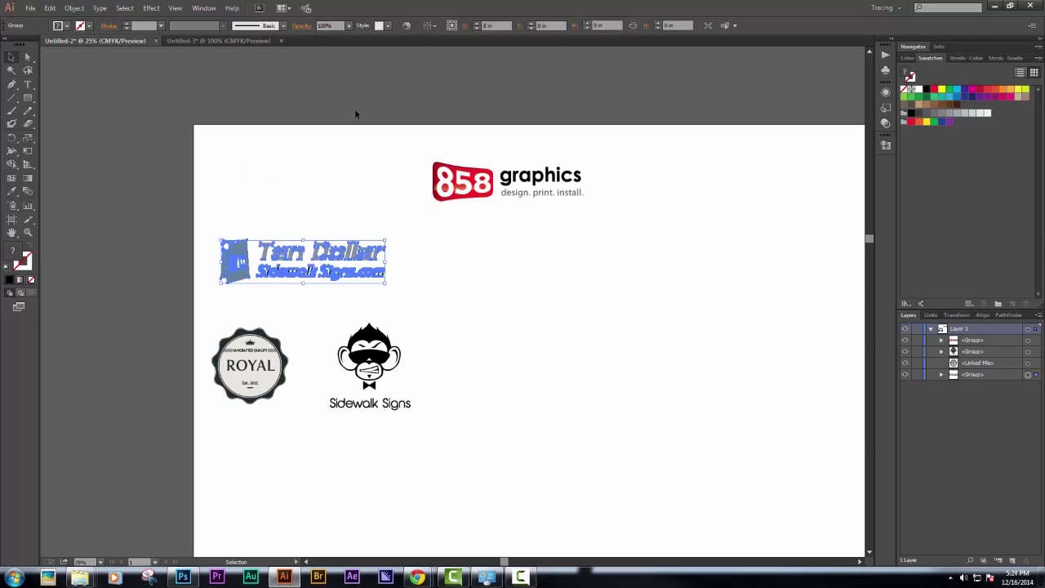
click(295, 55)
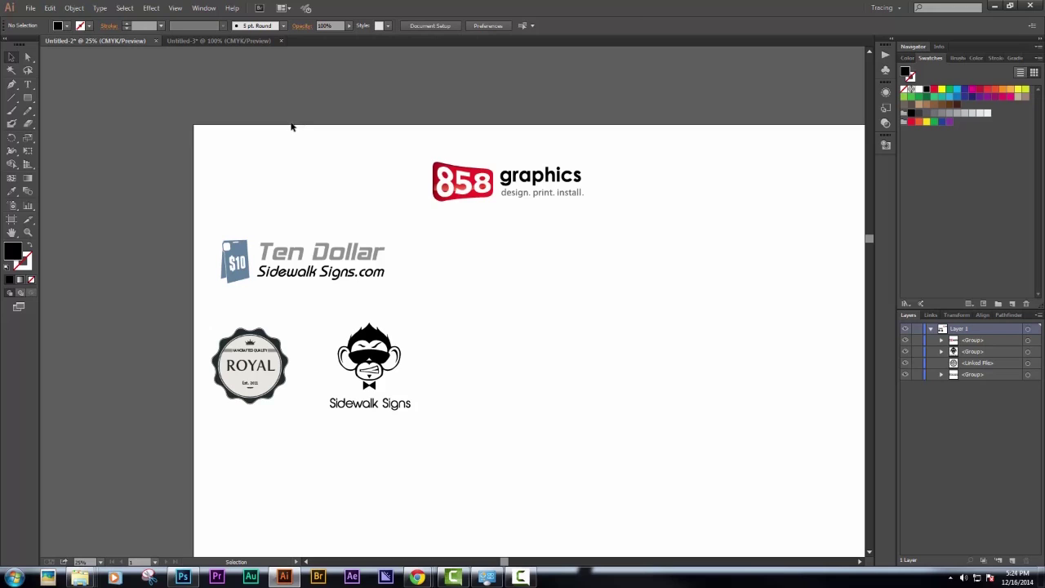
Show the rulers, then place a horizontal guide about 5 in below the artboard's top edge and lock it.
key(ctrl+r)
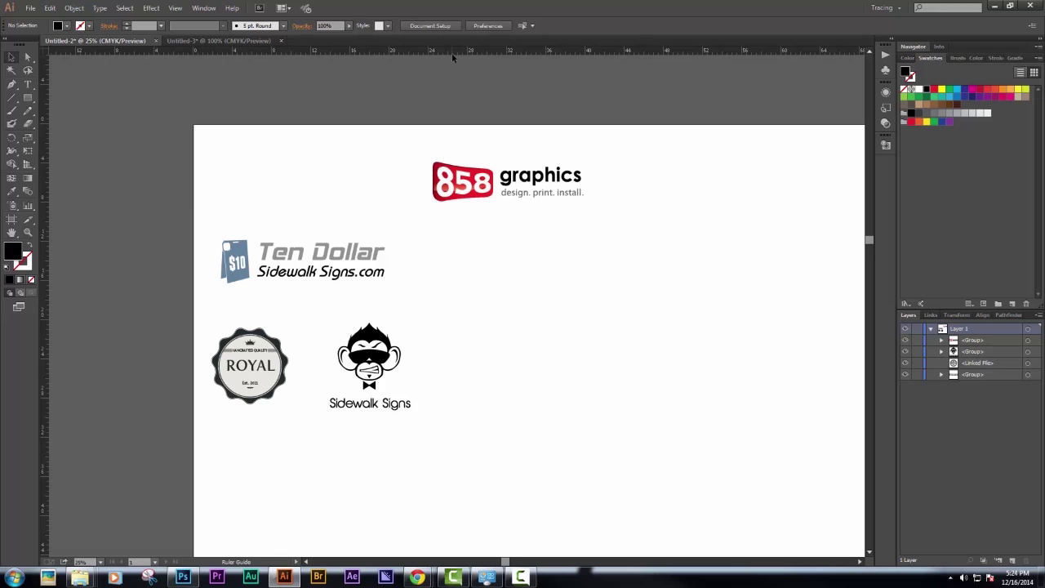
drag(452, 116, 376, 176)
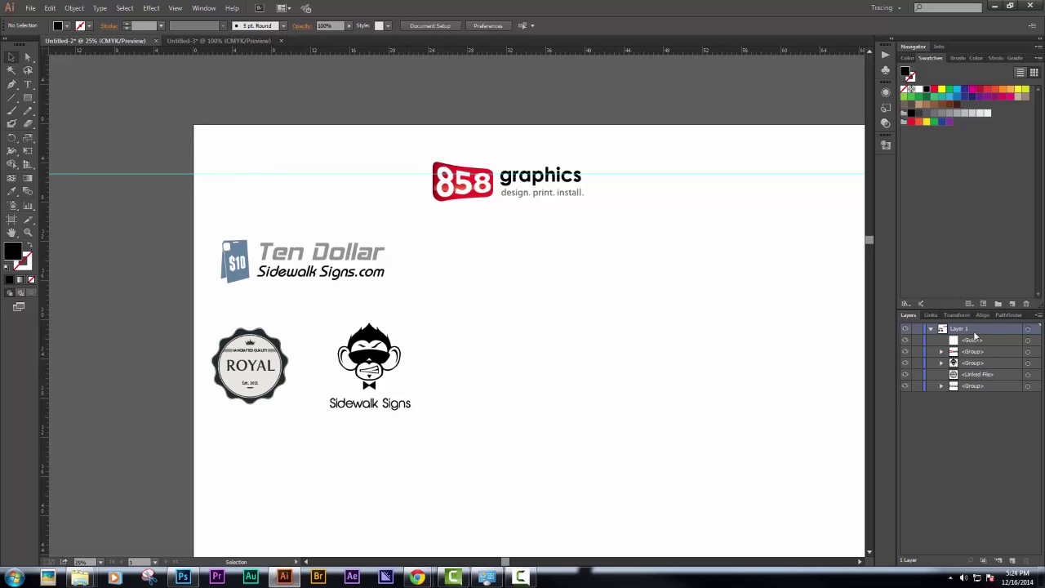
click(918, 341)
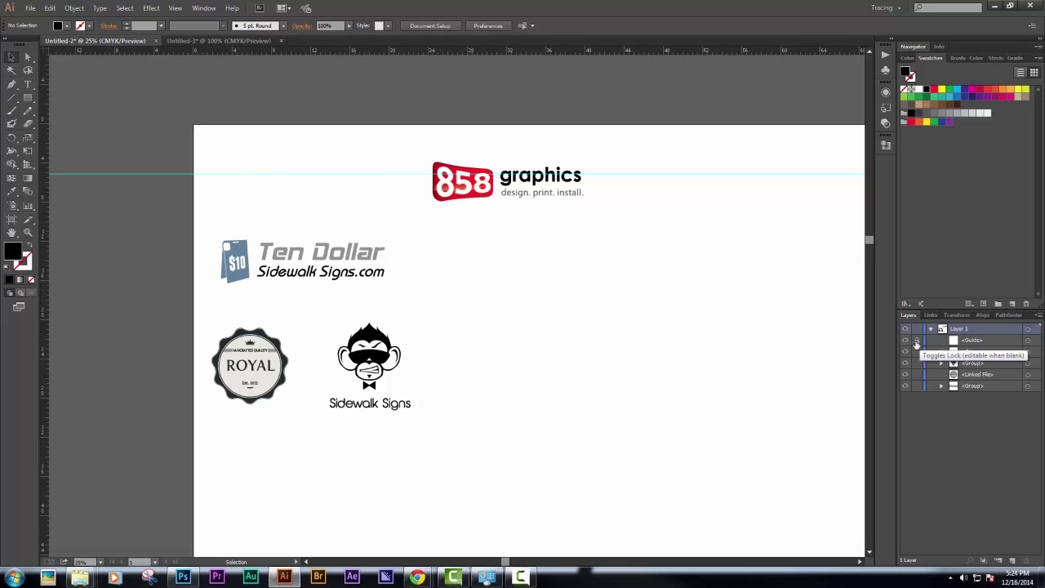
drag(362, 153, 345, 186)
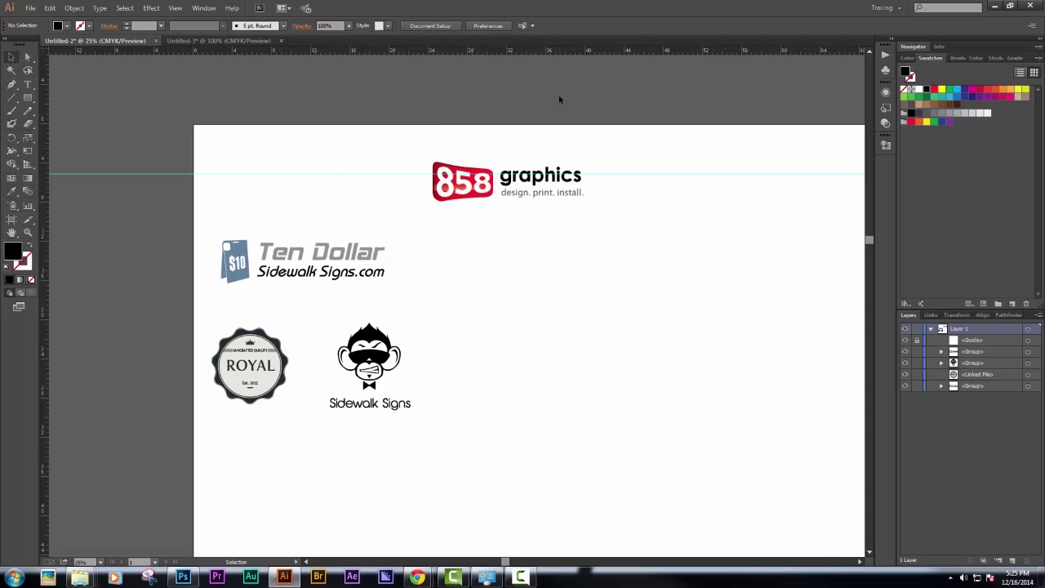
Line up the 858 graphics, Ten Dollar, Royal and Sidewalk Signs logos from left to right along the guide.
drag(464, 195, 250, 191)
drag(239, 260, 448, 176)
drag(456, 262, 345, 236)
drag(197, 130, 391, 185)
drag(138, 327, 587, 139)
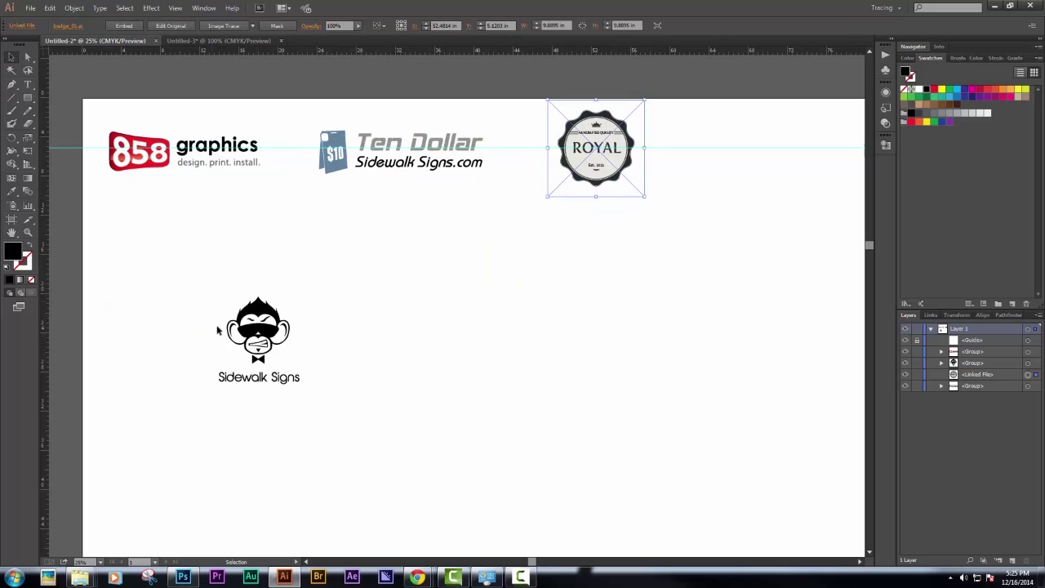
drag(255, 337, 712, 148)
Move the Ten Dollar logo left along the guide, closer to the 858 graphics logo.
drag(651, 248, 416, 255)
scroll(406, 259, down, 2)
scroll(406, 258, down, 2)
scroll(184, 172, up, 2)
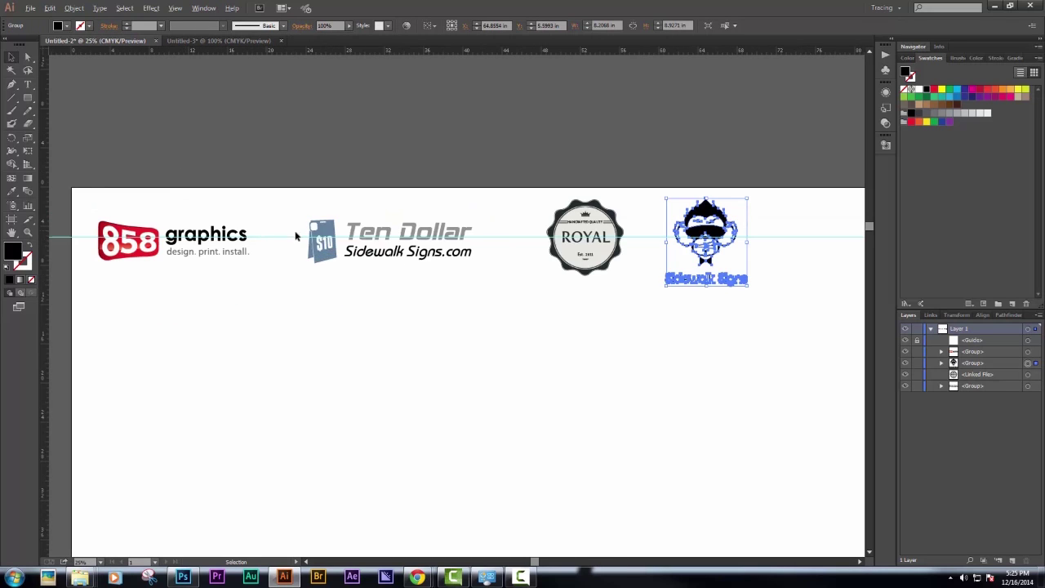
drag(329, 239, 304, 240)
click(402, 212)
Scale the Royal badge down to about 7.3 in and move it left along the guide, closer to the Ten Dollar logo.
drag(585, 196, 499, 229)
click(577, 207)
key(ctrl+z)
click(572, 201)
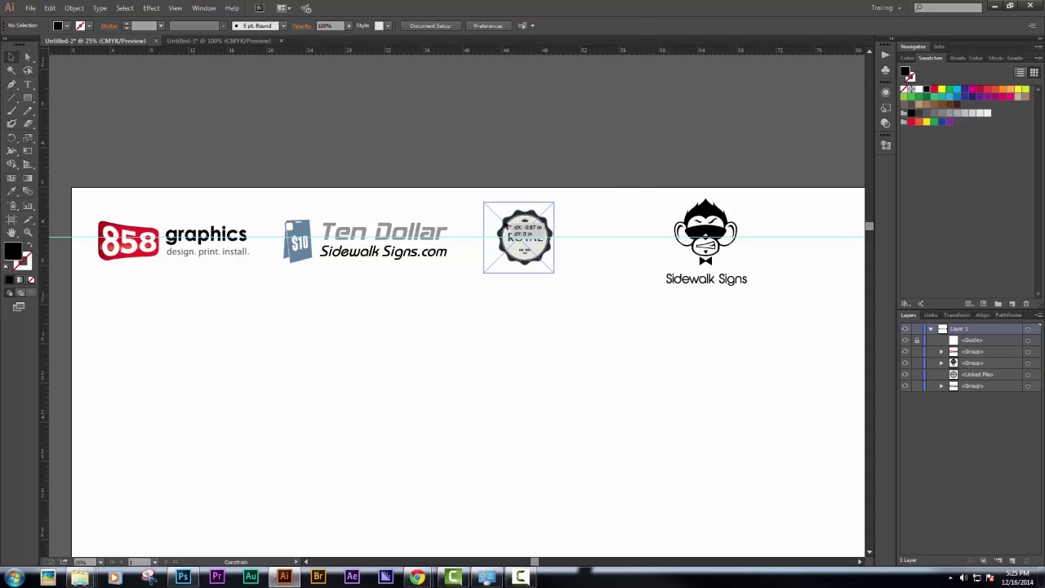
Move the Sidewalk Signs monkey logo left beside the Royal badge and scale it down to a similar size.
drag(704, 214, 616, 208)
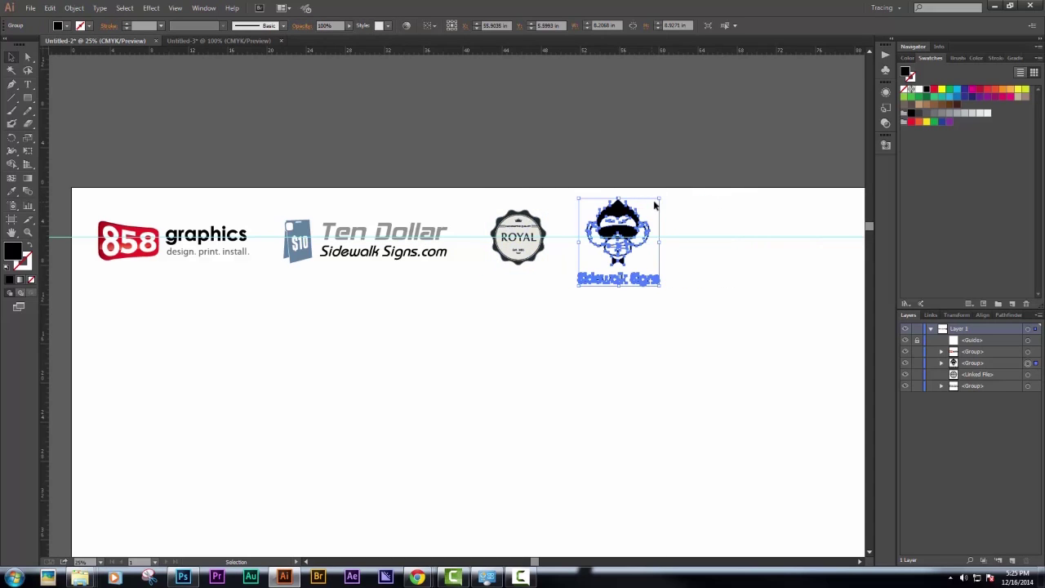
drag(659, 200, 618, 218)
click(686, 189)
Scale the 858 graphics and Ten Dollar logos down slightly as a pair.
drag(445, 286, 355, 305)
drag(183, 161, 315, 291)
drag(443, 225, 431, 219)
click(350, 167)
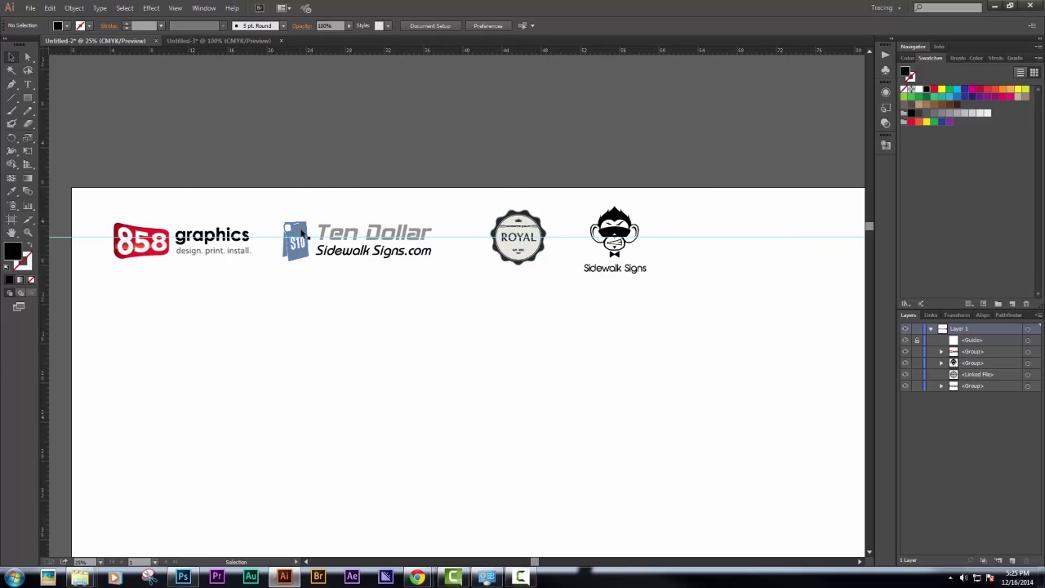
Shift the Ten Dollar, 858 graphics and Royal logos slightly left along the guide to even out the row's spacing.
click(302, 235)
click(171, 188)
drag(142, 229, 128, 229)
click(303, 153)
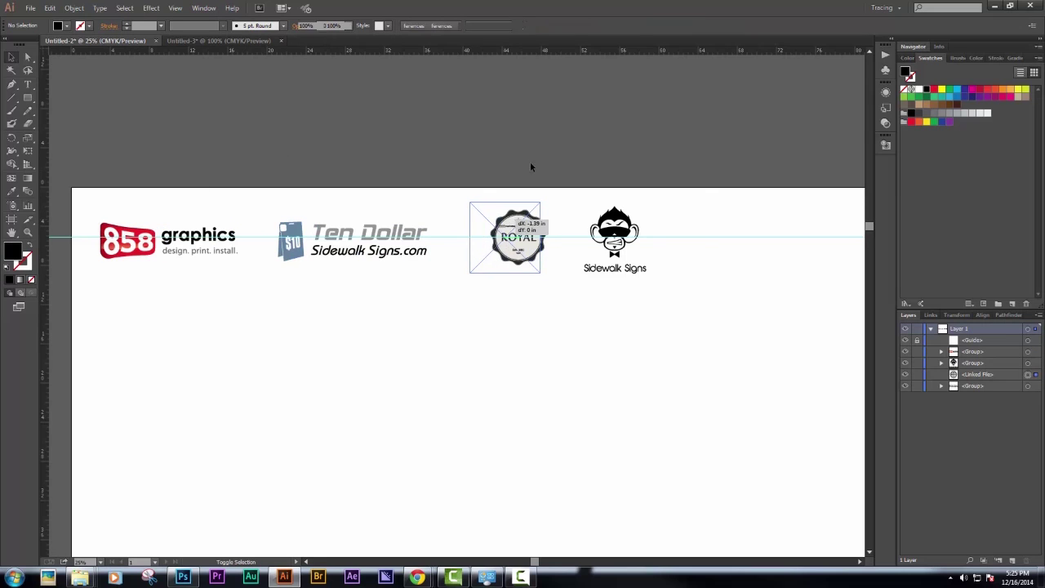
Select all four logos and duplicate them about 60 in to the right along the guide to extend the row.
drag(706, 186, 54, 306)
scroll(471, 211, down, 2)
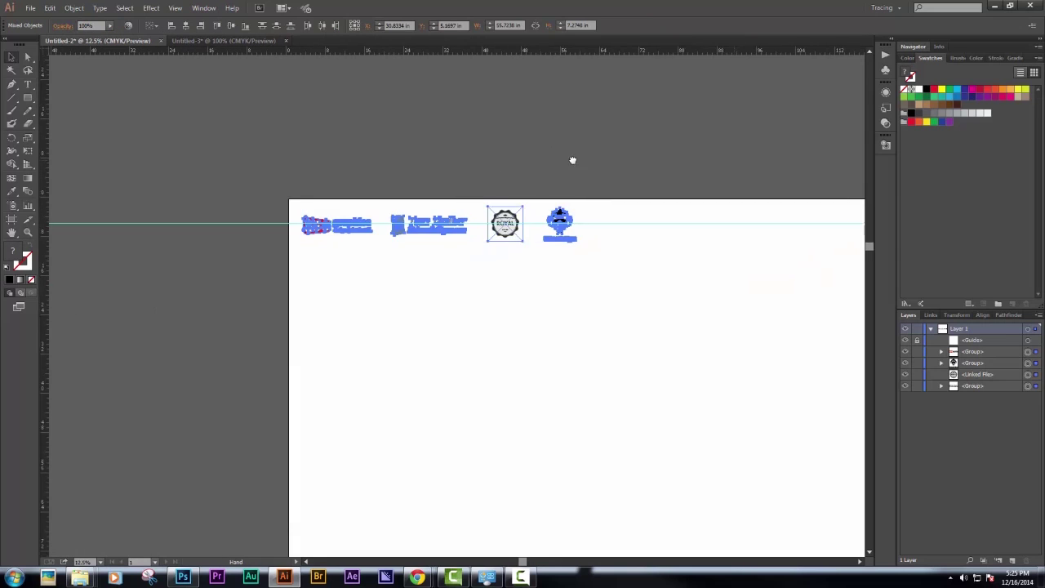
drag(715, 165, 641, 161)
scroll(445, 211, up, 1)
scroll(351, 210, down, 1)
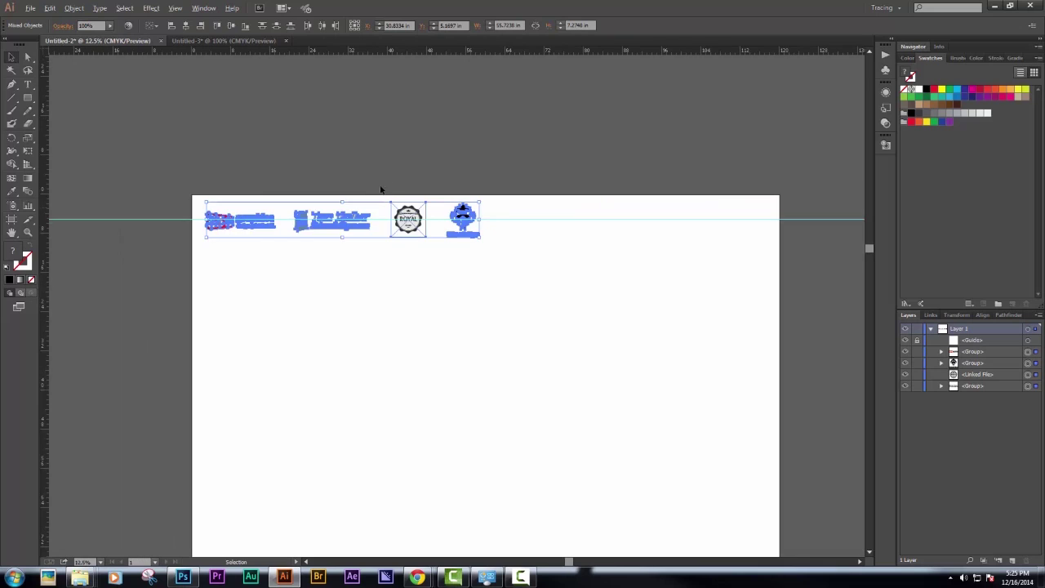
scroll(283, 223, up, 1)
drag(380, 174, 363, 178)
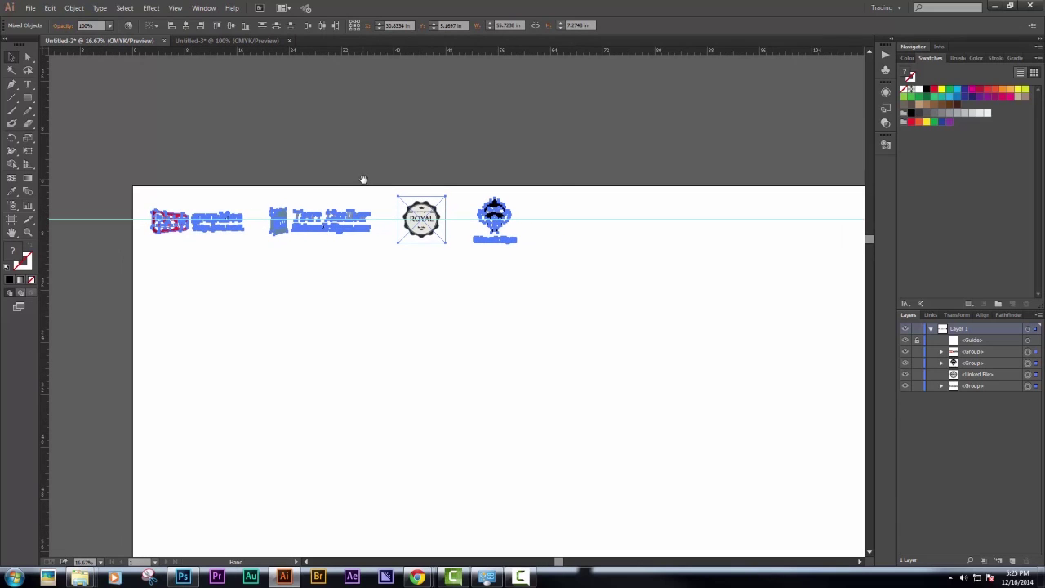
key(ctrl+a)
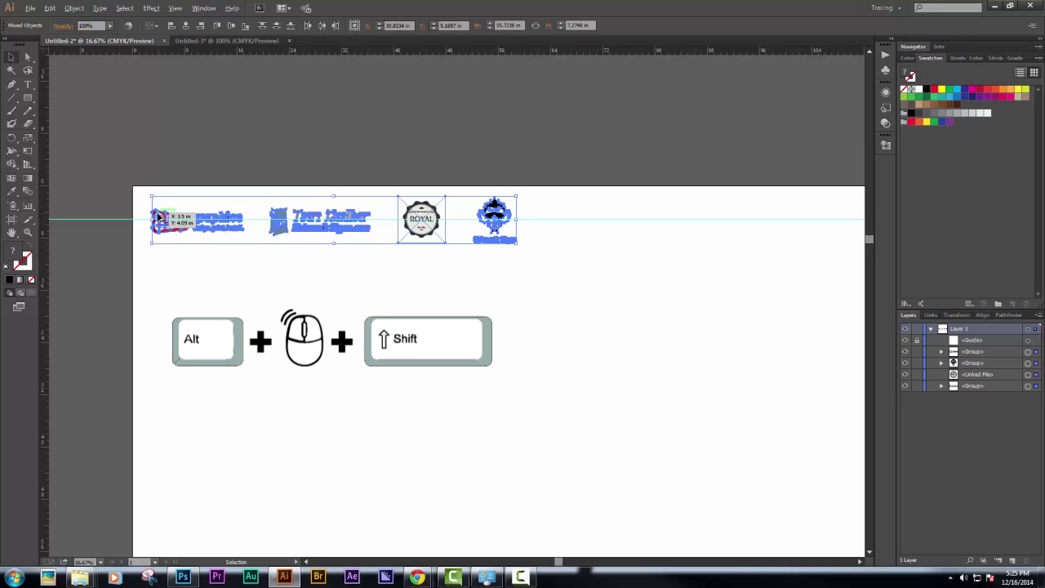
drag(162, 217, 552, 208)
drag(662, 165, 542, 149)
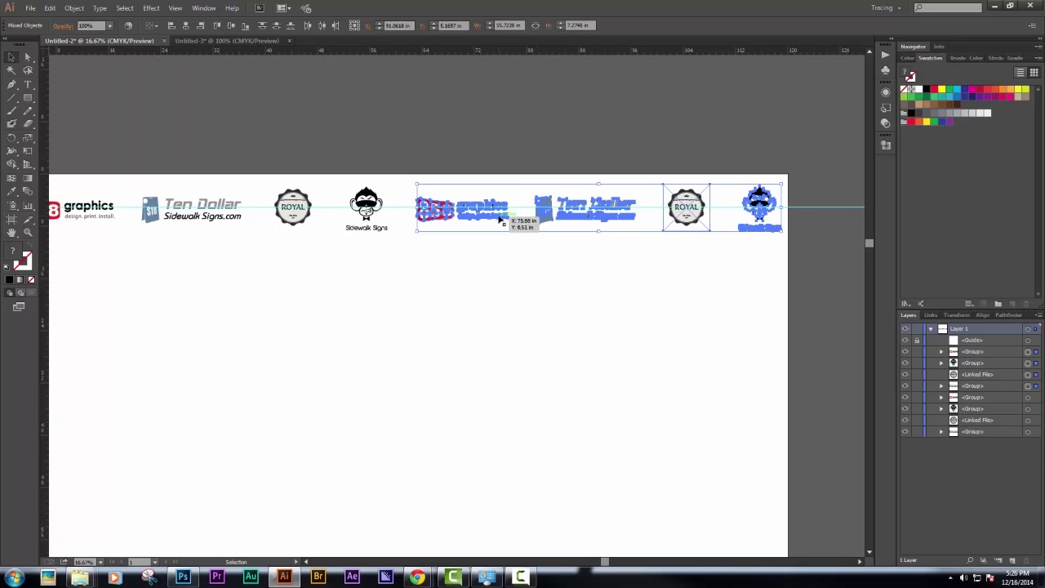
drag(503, 219, 539, 218)
drag(420, 209, 471, 211)
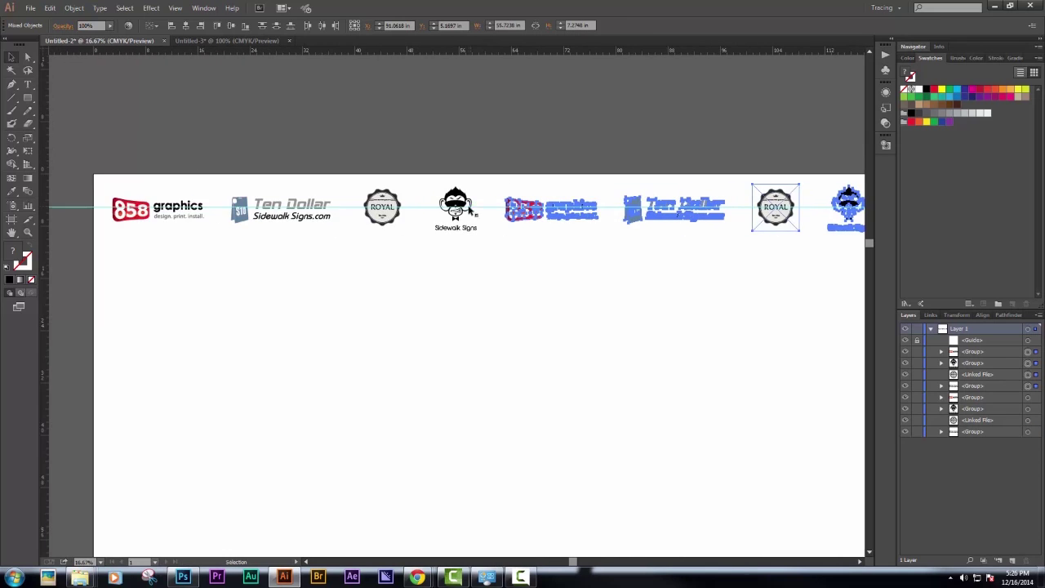
Select all eight logos and shift the whole row about 0.3 in to the left.
scroll(469, 209, down, 1)
drag(168, 157, 765, 223)
scroll(210, 212, up, 2)
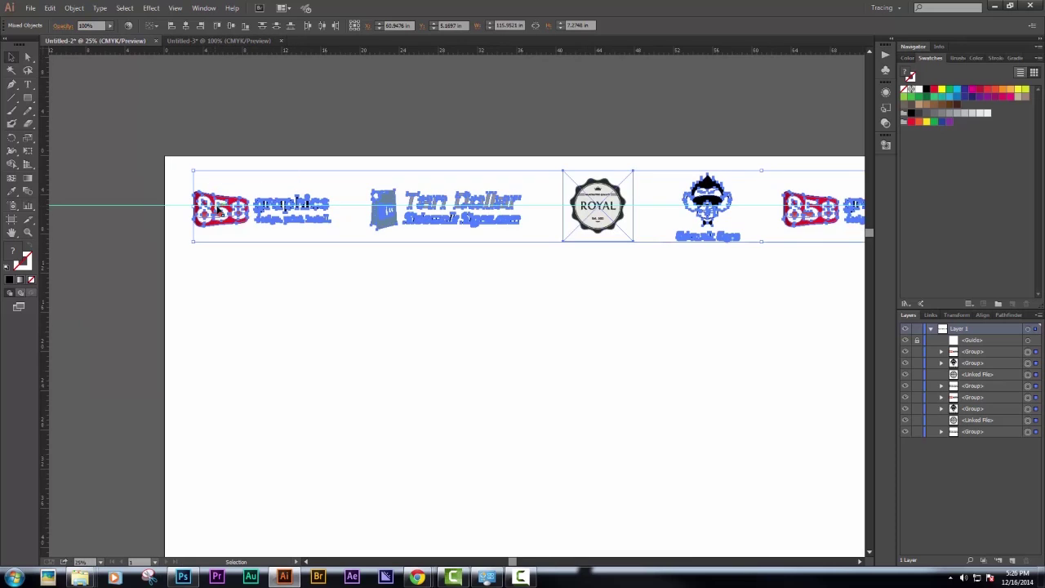
drag(215, 218, 213, 218)
scroll(412, 219, down, 2)
drag(784, 249, 647, 219)
click(153, 133)
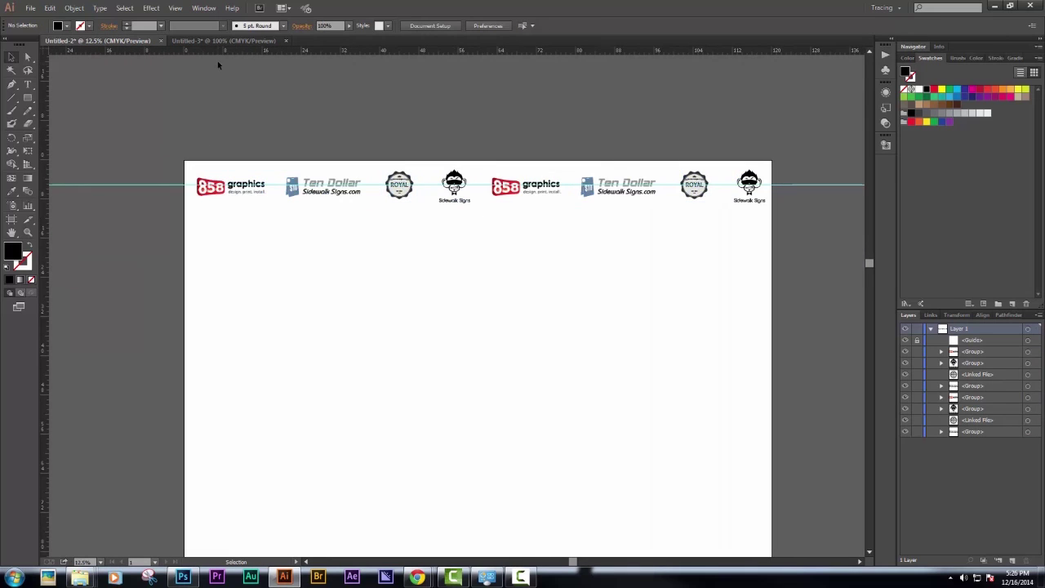
Place a second horizontal guide about 12 in below the artboard's top edge and lock it.
drag(207, 149, 211, 221)
drag(293, 145, 250, 128)
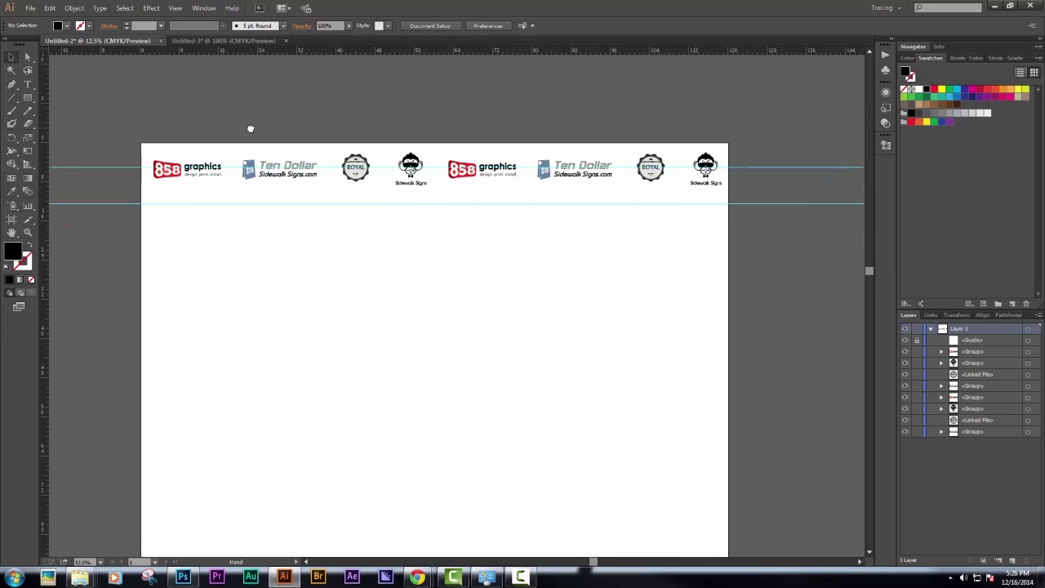
drag(276, 171, 743, 180)
click(768, 124)
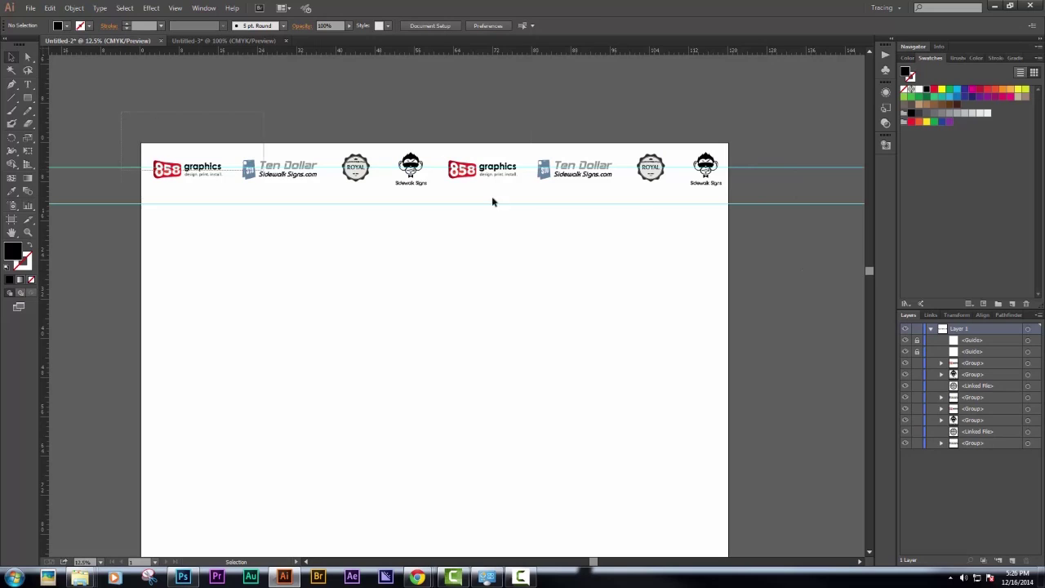
Select all eight logos and duplicate the row straight down onto the second guide.
key(ctrl+a)
scroll(124, 181, up, 2)
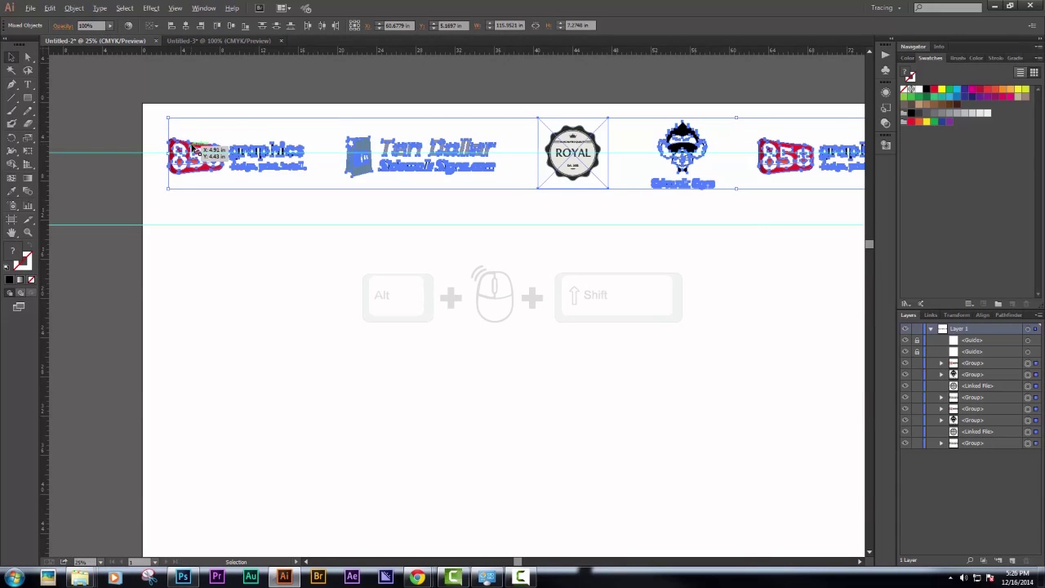
shift+click(193, 149)
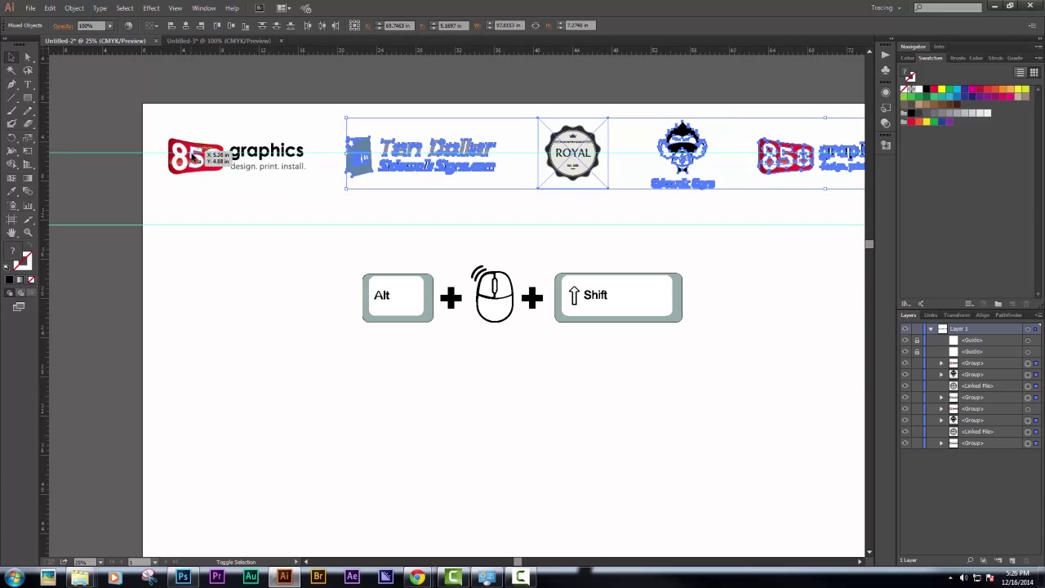
drag(164, 88, 303, 184)
key(ctrl+a)
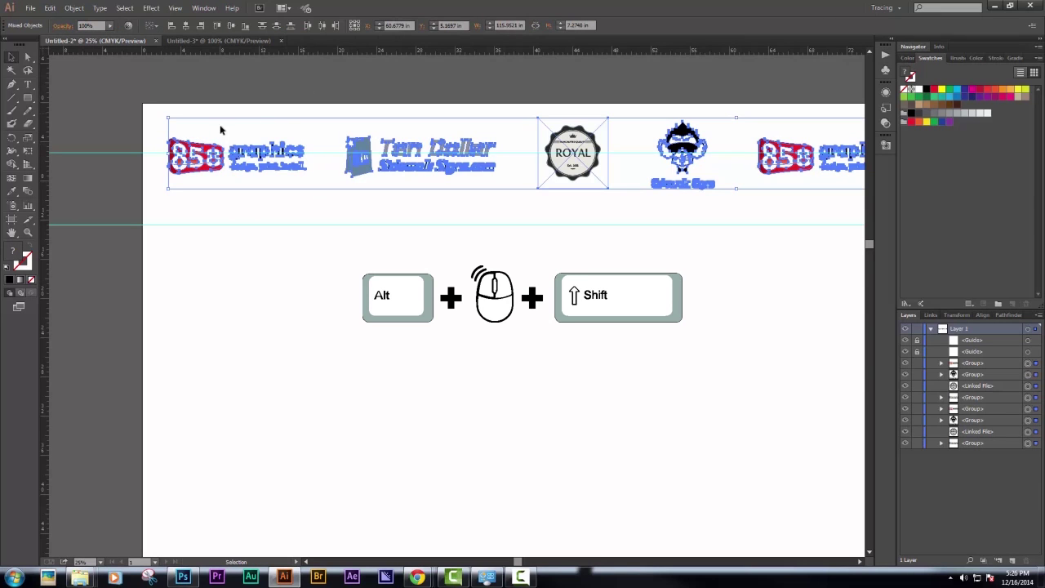
drag(204, 148, 201, 216)
drag(563, 322, 546, 308)
scroll(547, 308, down, 1)
drag(664, 311, 653, 291)
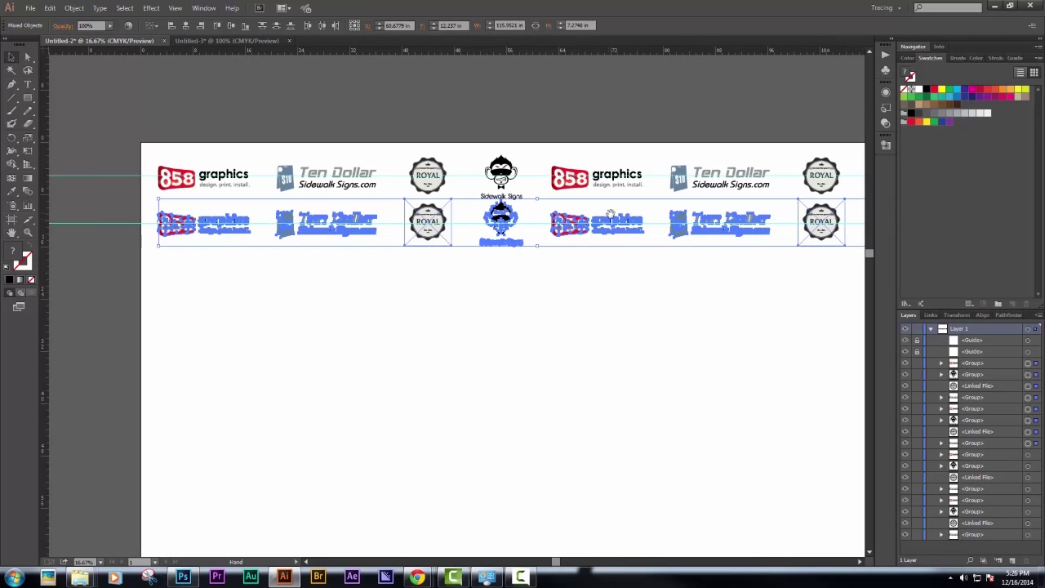
drag(610, 214, 644, 218)
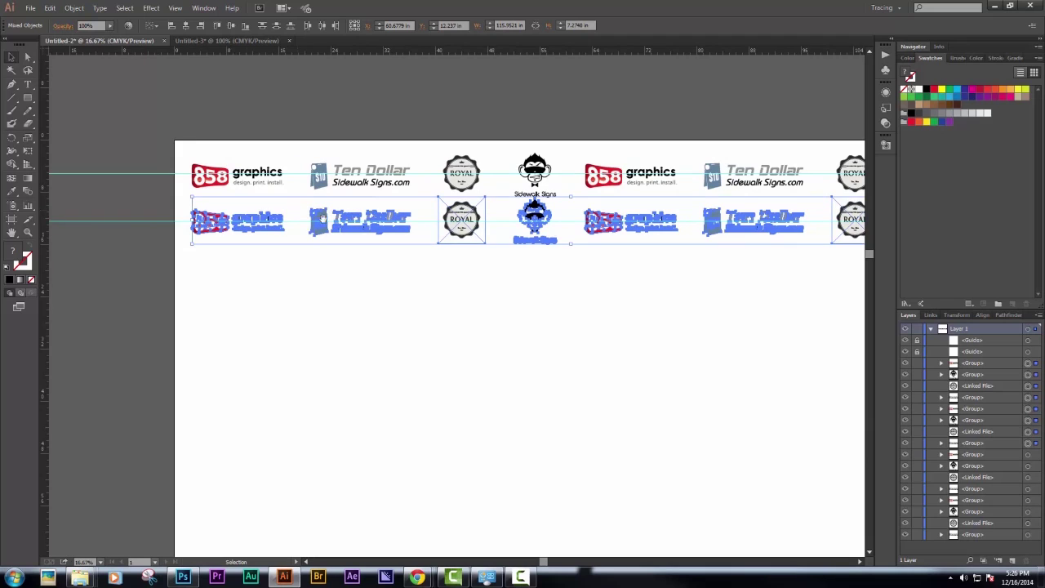
drag(322, 218, 423, 188)
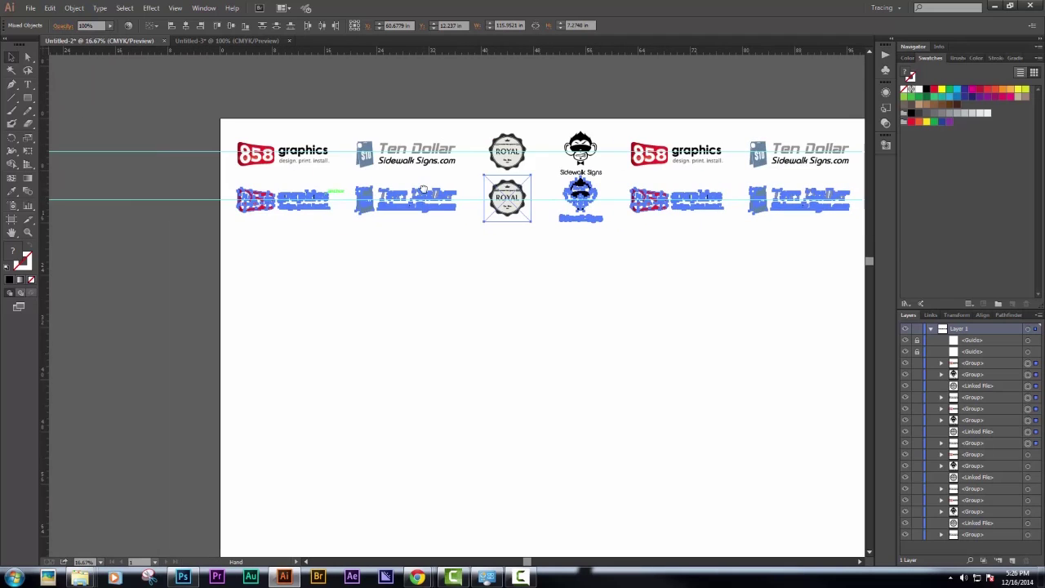
Shift the second row of logos about 24.5 in to the right along its guide to stagger it beneath the first row.
shift+click(254, 197)
drag(378, 229, 320, 202)
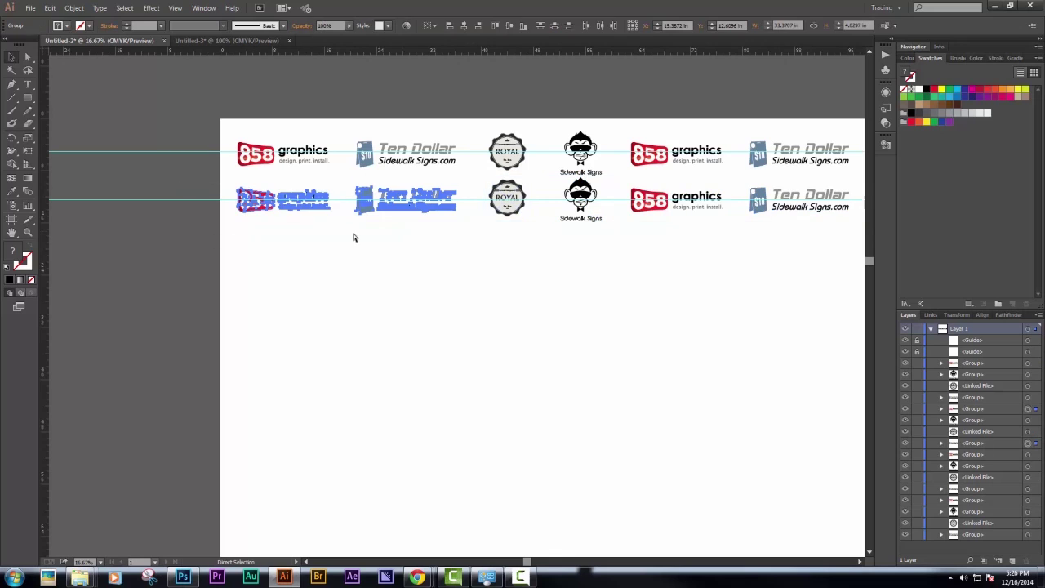
drag(622, 266, 530, 269)
drag(647, 234, 846, 233)
drag(78, 200, 243, 243)
click(433, 90)
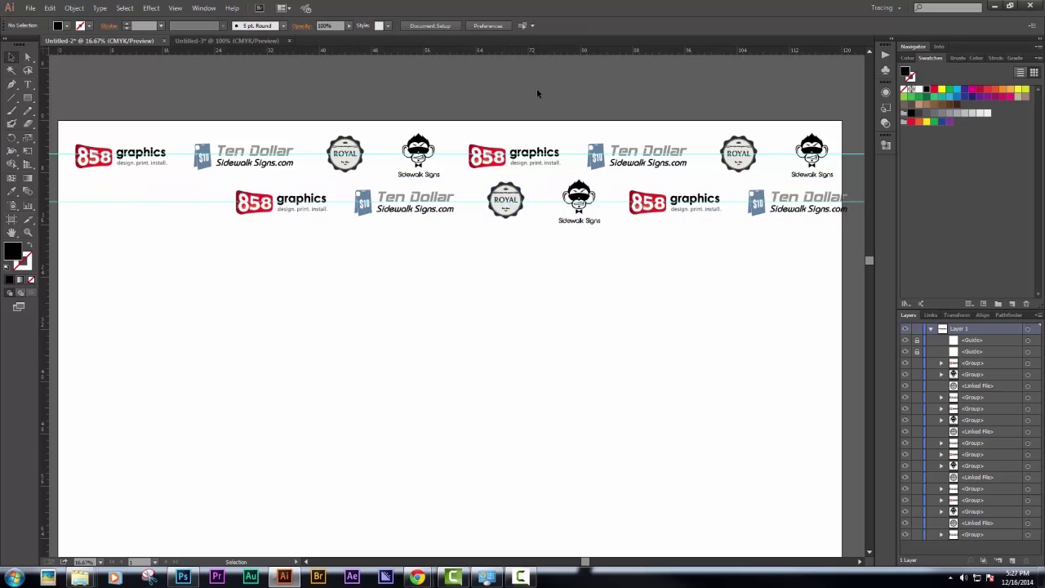
Move the Royal badge and monkey logo that lie beyond the artboard's right edge to the start of the second row.
drag(539, 93, 319, 76)
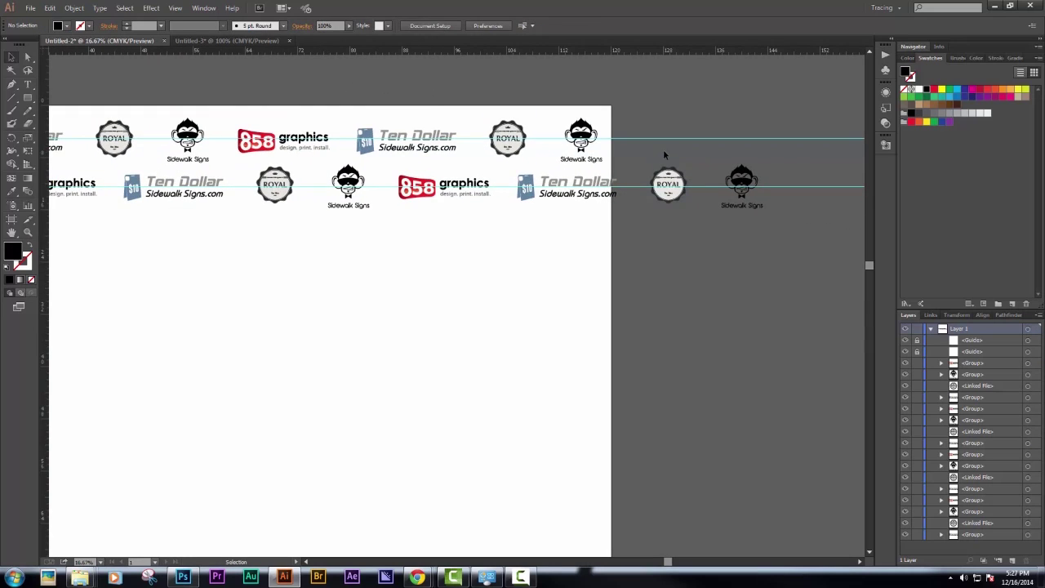
drag(744, 213, 745, 214)
scroll(598, 187, down, 1)
drag(654, 184, 130, 209)
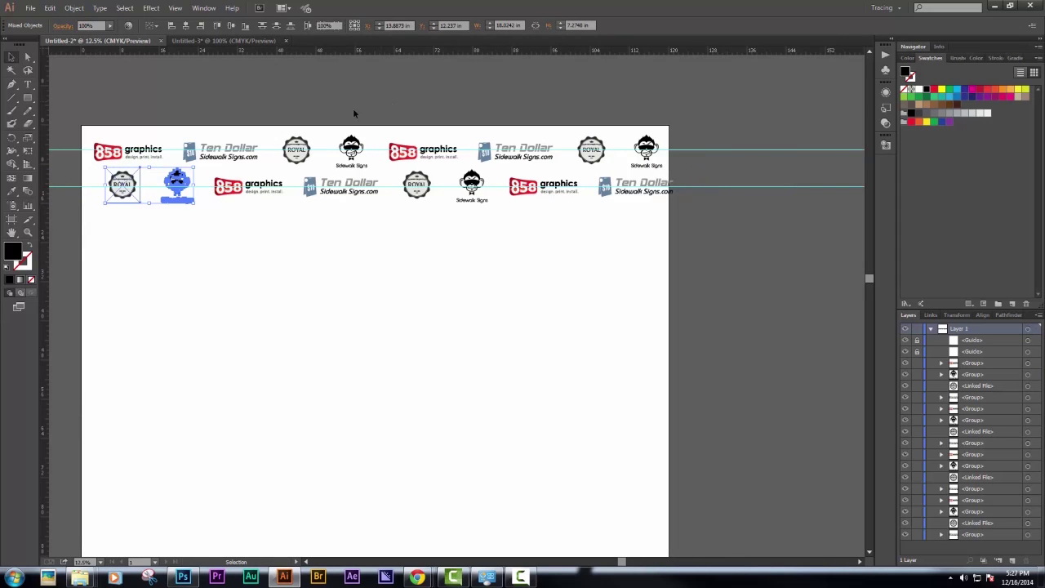
Shift the whole second row of logos about 2.2 in to the left so it fits inside the artboard.
drag(685, 175, 122, 245)
scroll(137, 186, up, 1)
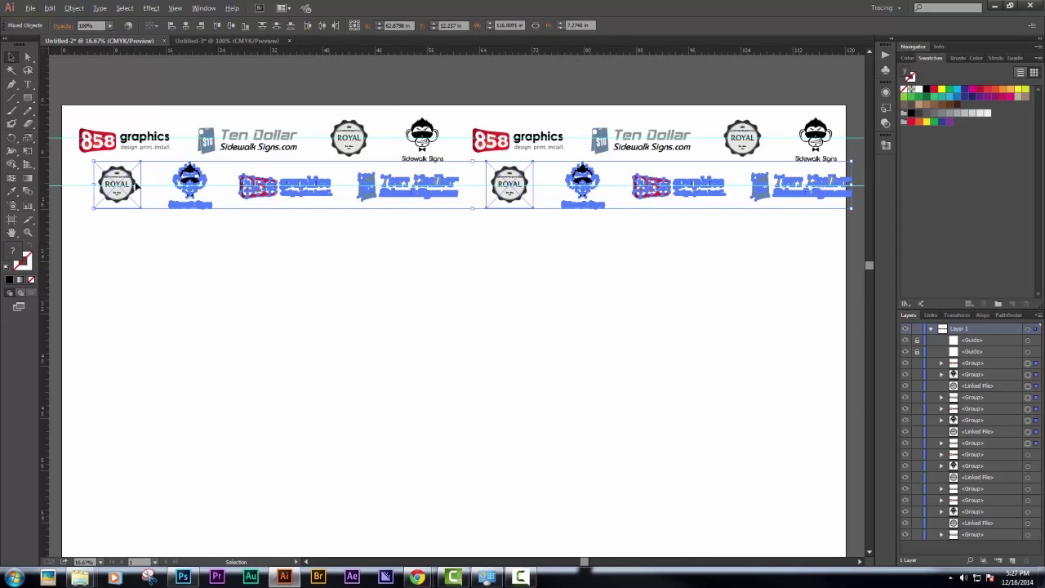
drag(136, 187, 129, 186)
scroll(230, 268, down, 1)
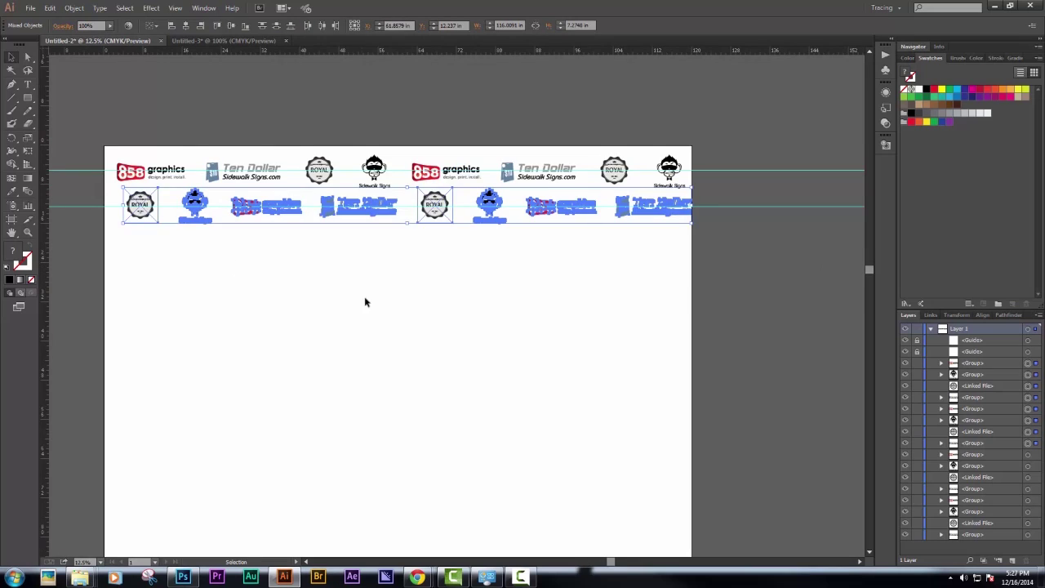
drag(365, 299, 348, 306)
drag(131, 211, 125, 211)
click(196, 323)
drag(265, 321, 268, 313)
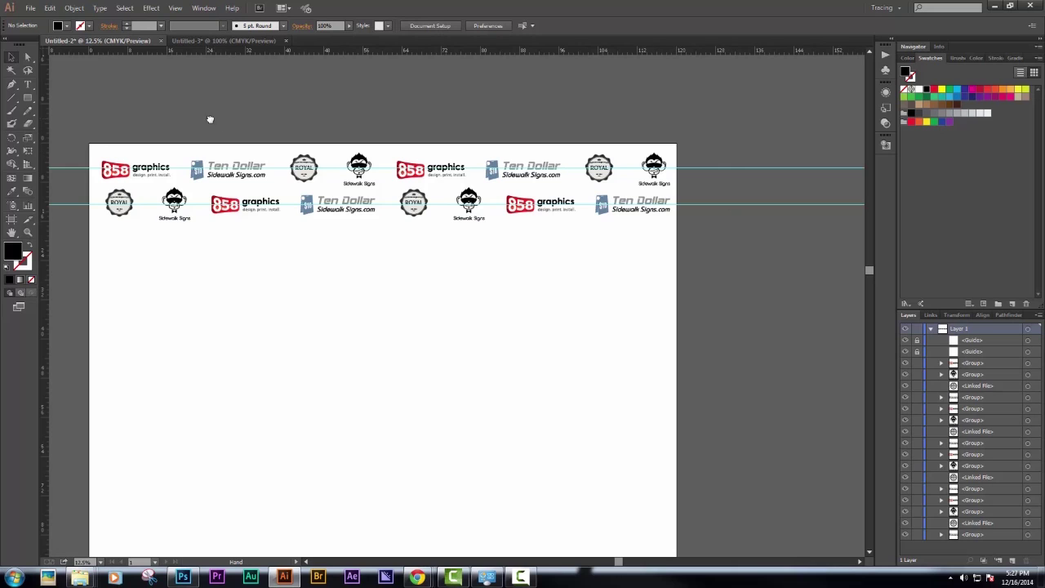
Select both rows of logos and nudge them together about 0.5 in to the left to centre them on the artboard.
drag(210, 119, 272, 117)
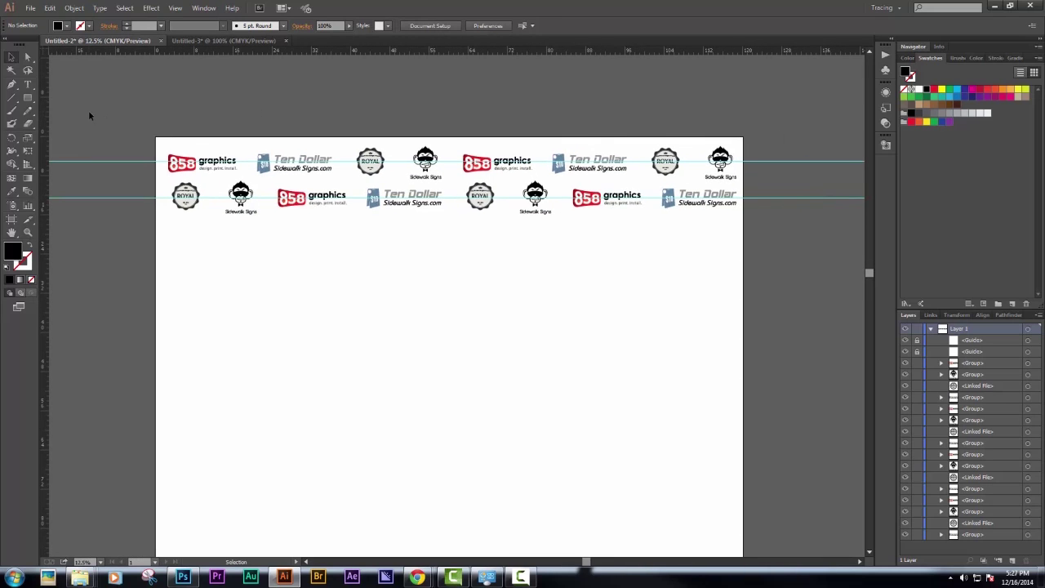
drag(90, 115, 752, 220)
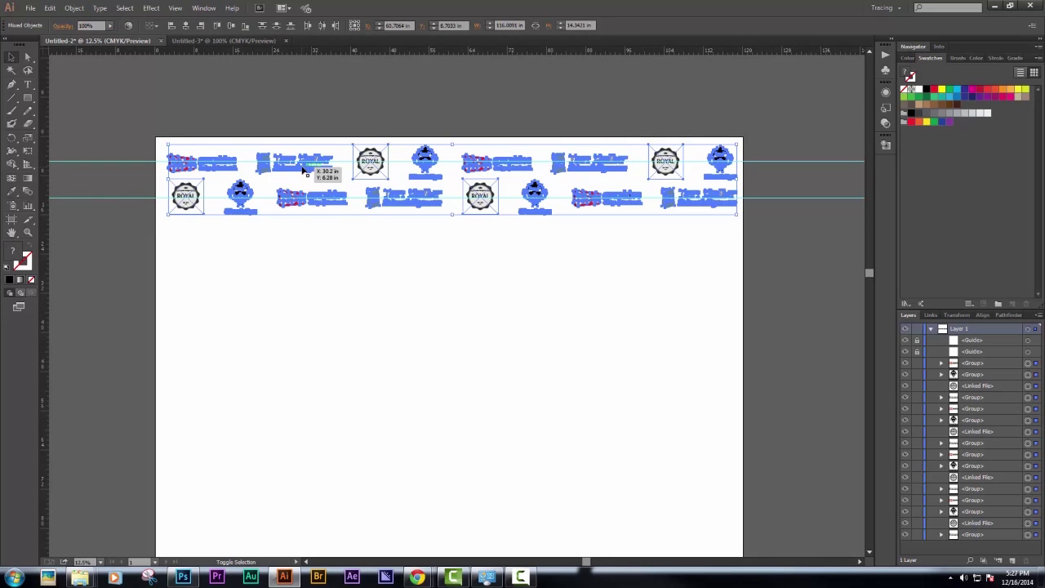
drag(304, 169, 303, 170)
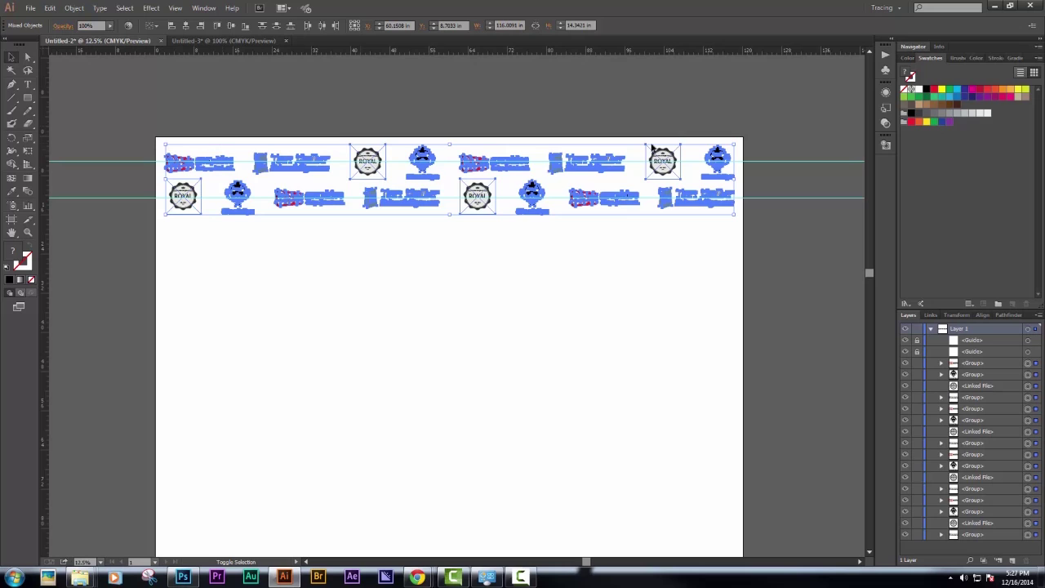
Hide both guides to examine the two staggered rows without them, and show the guides again.
click(905, 352)
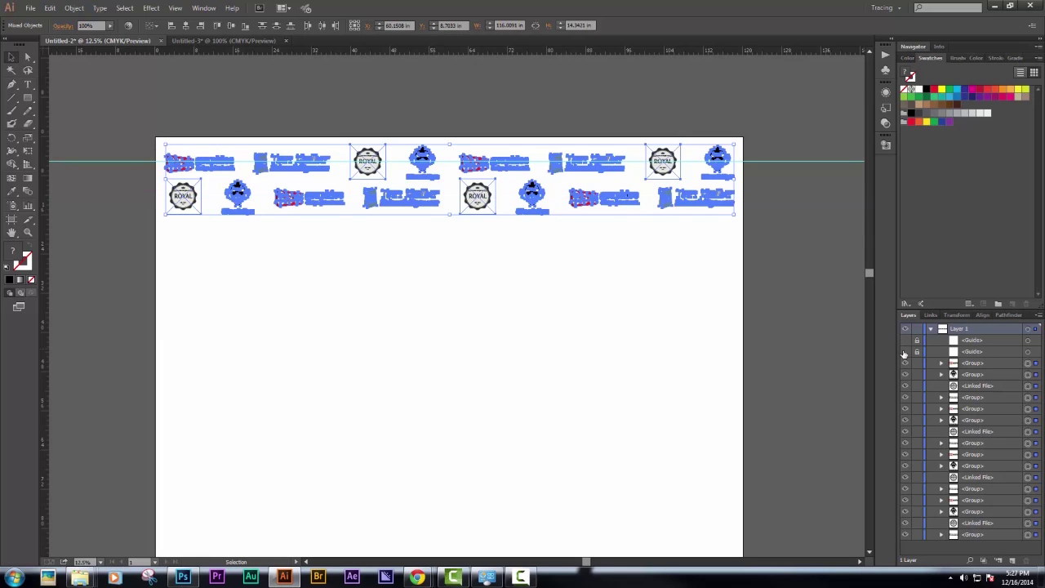
click(786, 122)
key(space)
drag(405, 249, 423, 215)
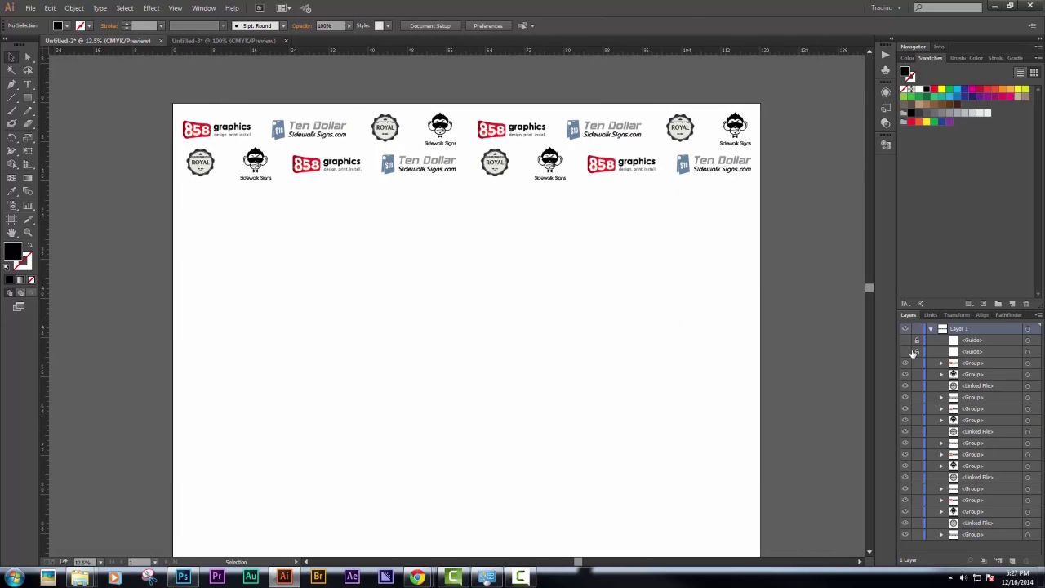
key(ctrl+semicolon)
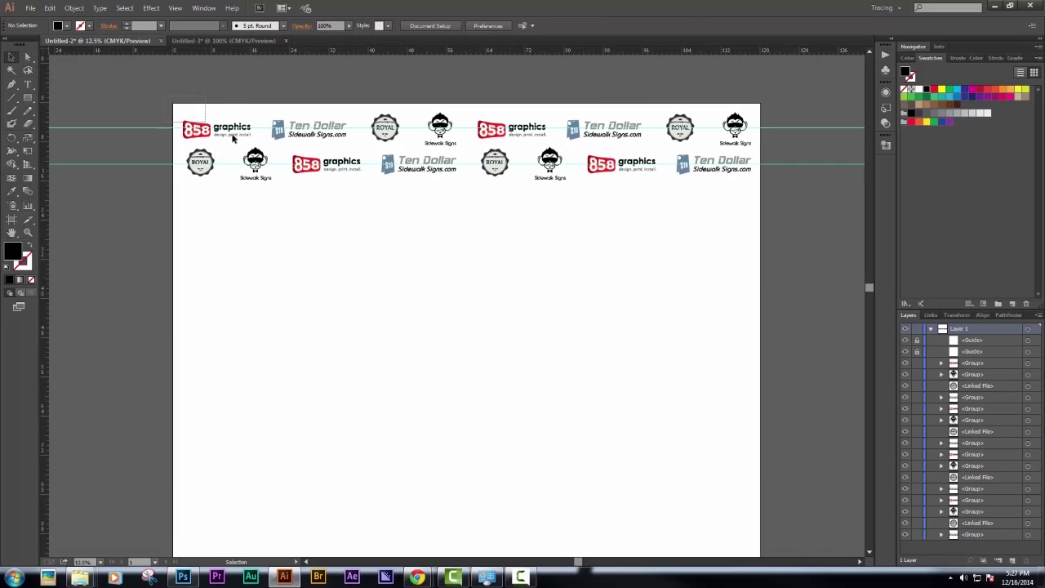
drag(232, 138, 740, 250)
click(770, 214)
Place a third horizontal guide about 20 in below the artboard's top edge and lock it.
key(space)
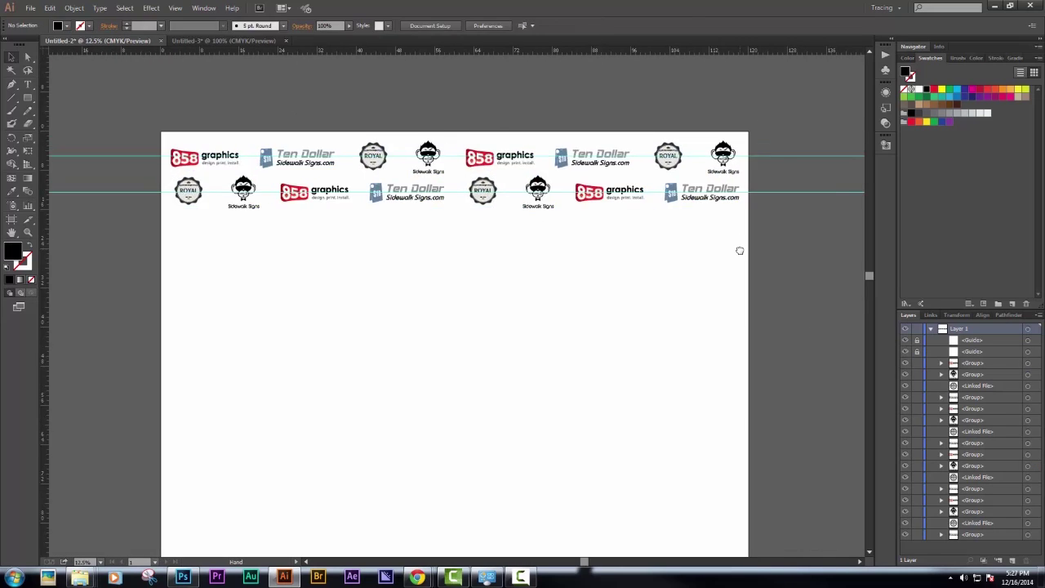
drag(122, 132, 225, 128)
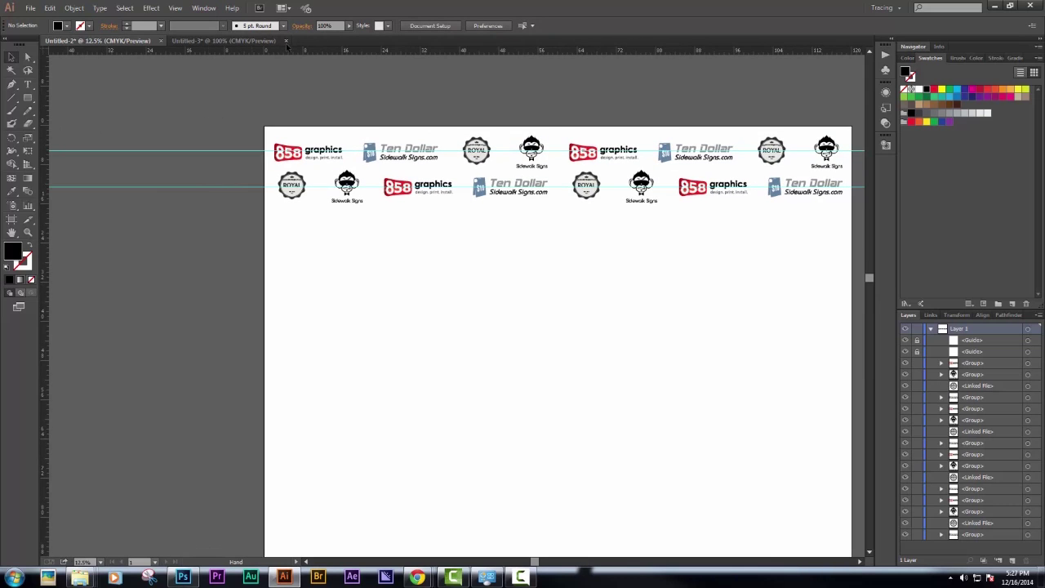
drag(292, 160, 294, 227)
drag(270, 108, 183, 107)
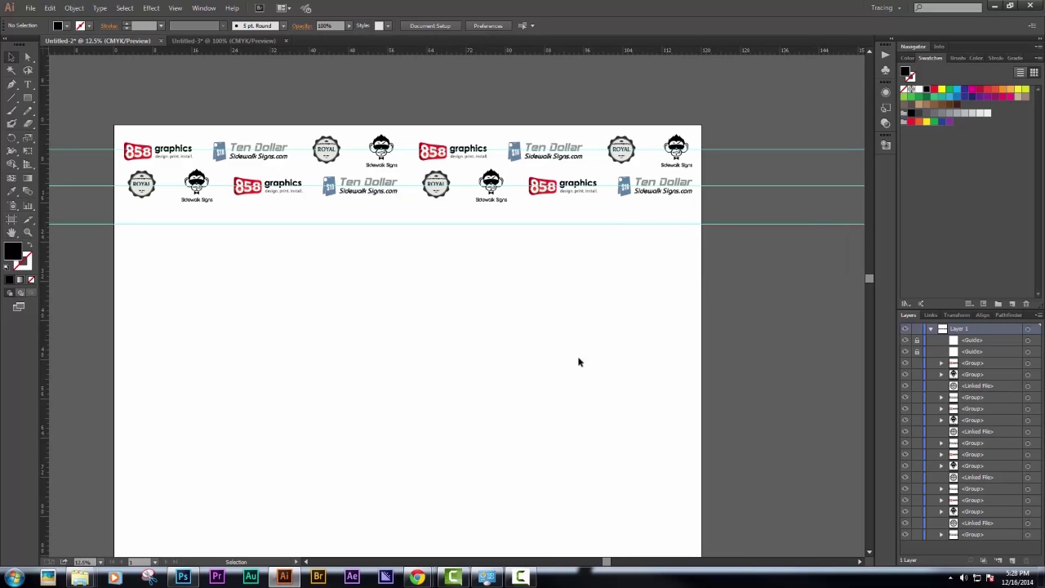
drag(348, 336, 358, 346)
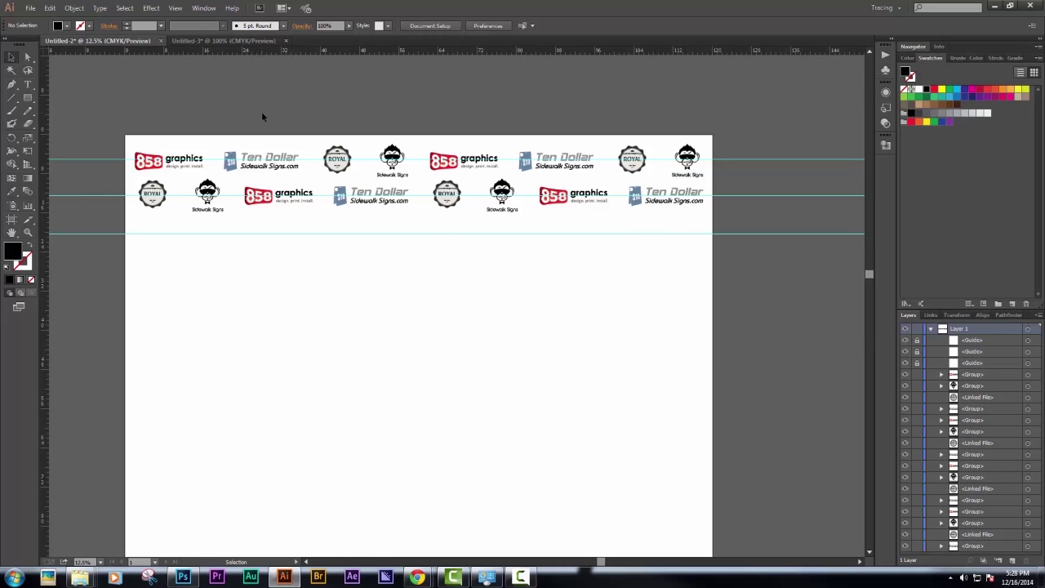
Select both rows of logos and duplicate them about 14.3 in straight down, with the copied first row on the third guide.
drag(110, 131, 743, 211)
scroll(121, 142, up, 2)
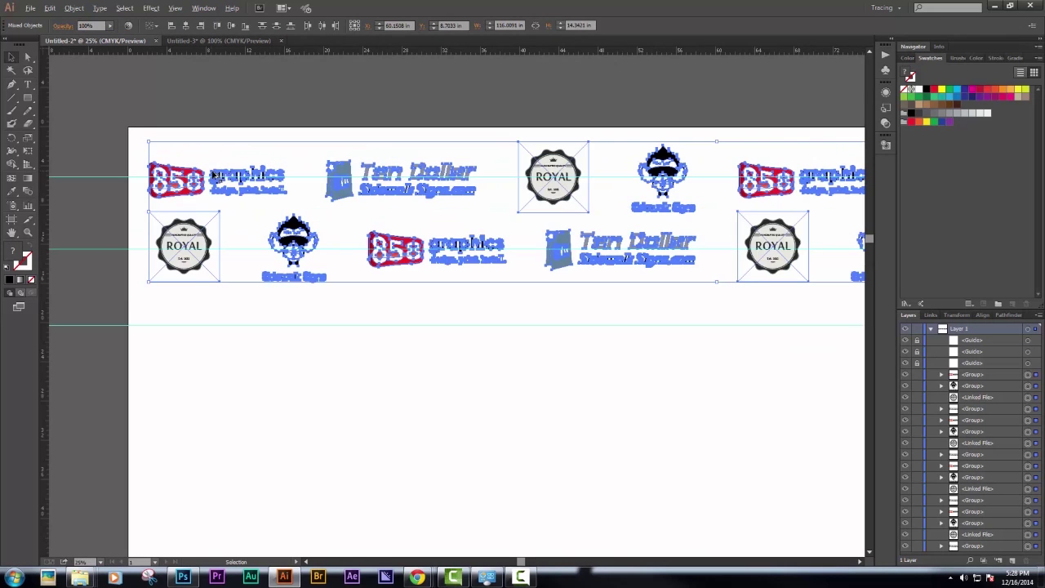
drag(176, 174, 187, 313)
scroll(284, 320, down, 2)
drag(347, 349, 315, 217)
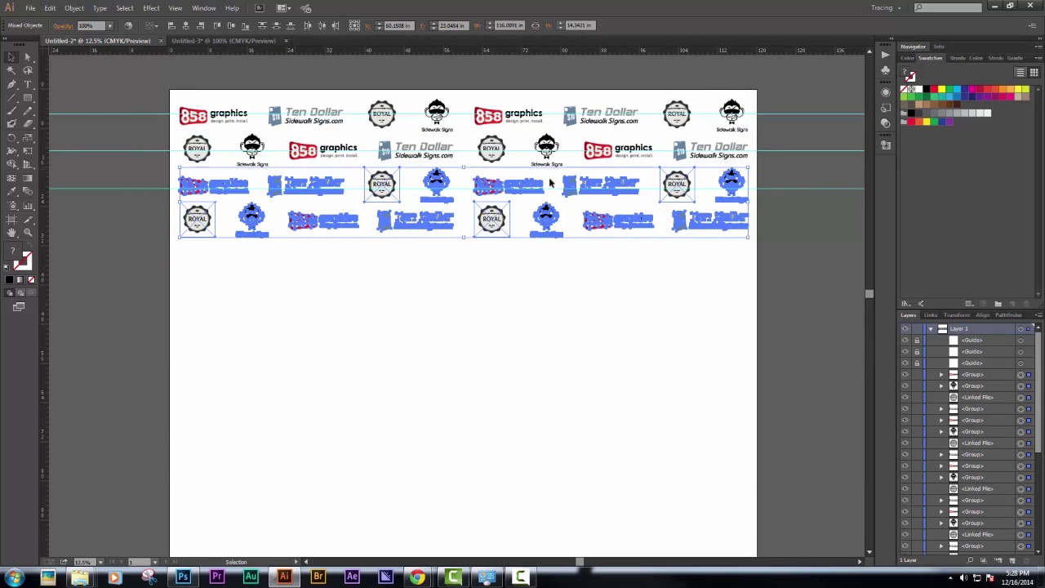
Repeat the two-row duplication five more times to fill the artboard down to its bottom edge.
key(ctrl+d)
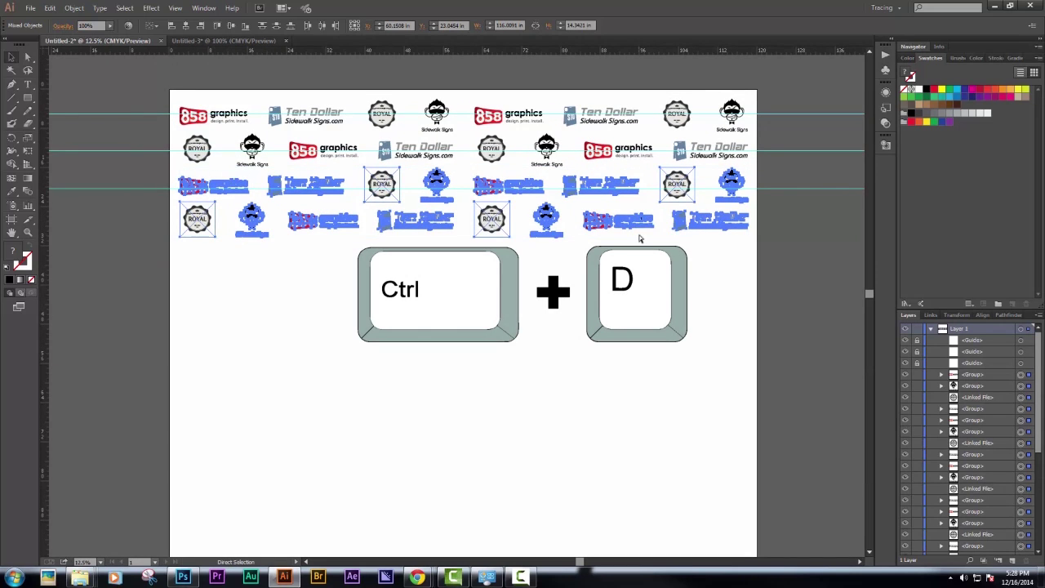
key(ctrl+d)
key(ctrl+d)
key(ctrl+d)
key(ctrl+d)
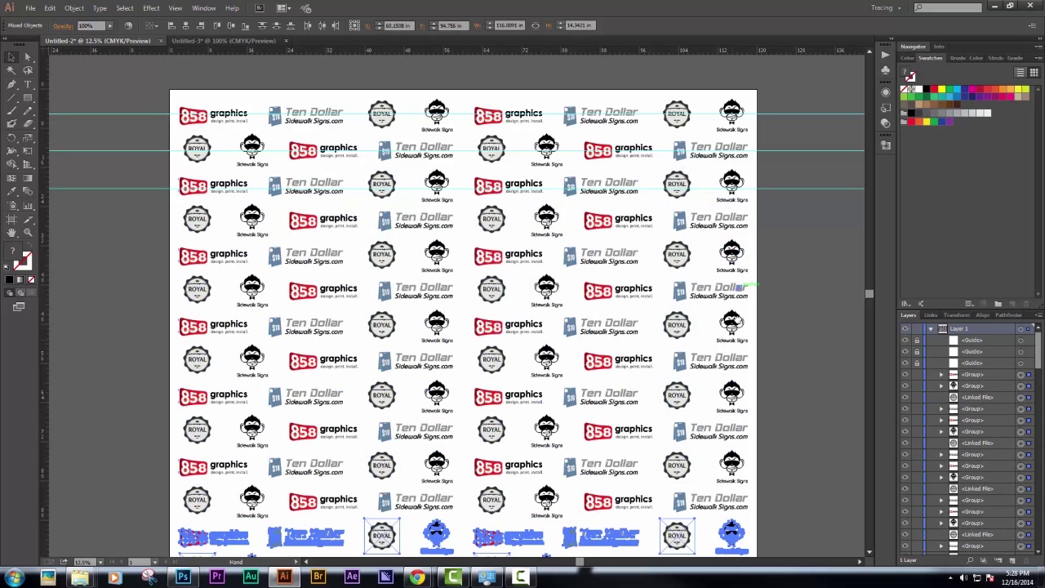
Delete the last row of logos that lies below the artboard's bottom edge.
scroll(131, 439, down, 2)
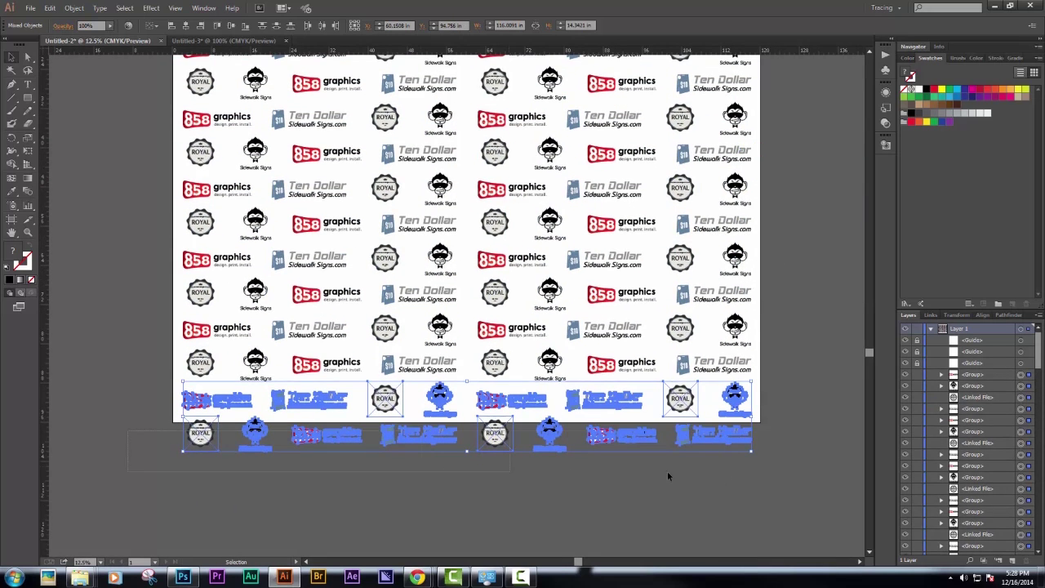
drag(770, 469, 772, 468)
key(Delete)
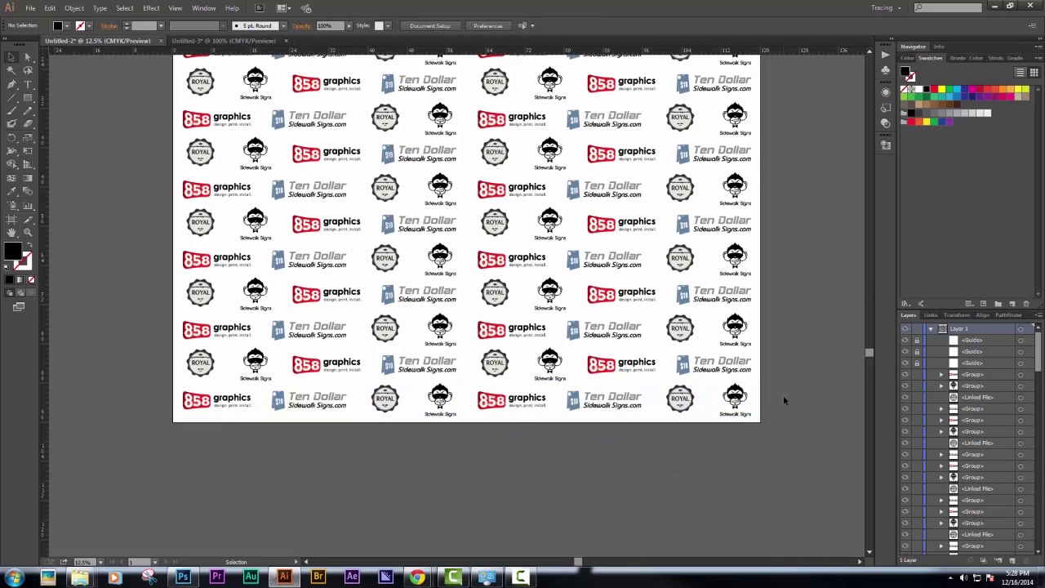
Delete all three horizontal guides from Layer 1.
drag(775, 327, 754, 427)
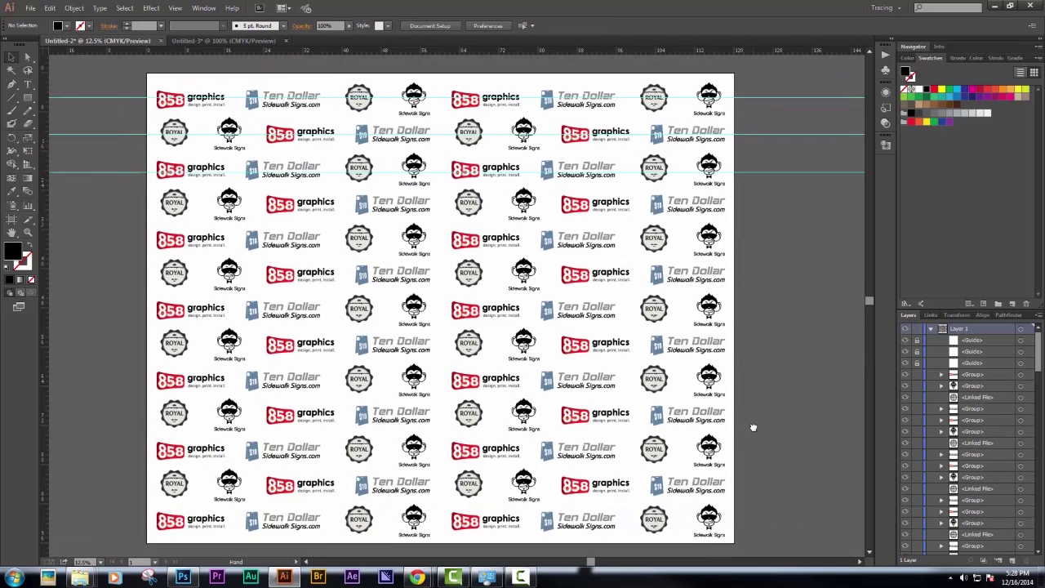
click(968, 348)
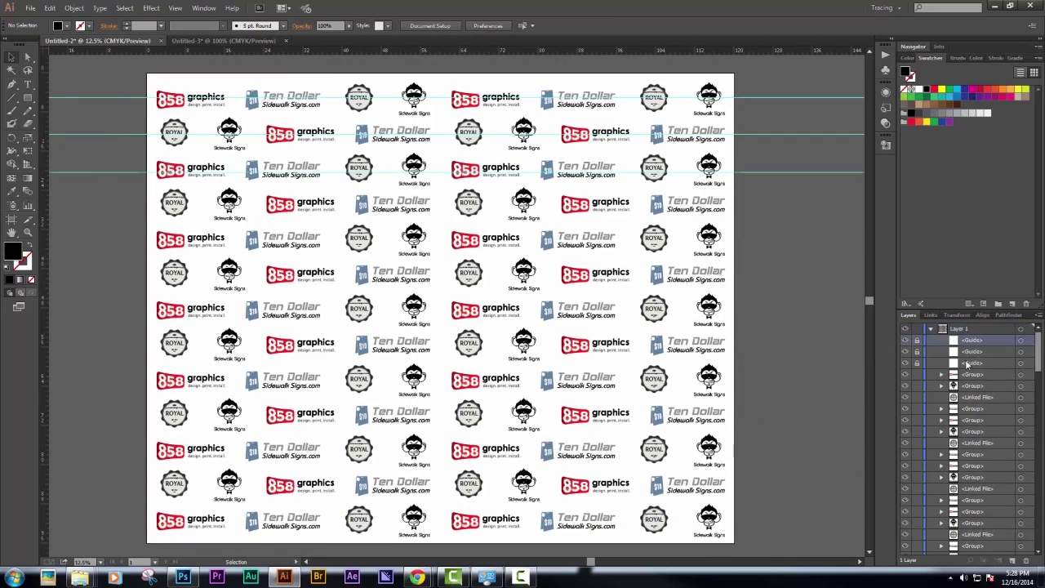
shift+click(967, 364)
drag(983, 385, 1027, 562)
mouse_move(804, 313)
mouse_down()
mouse_move(808, 289)
mouse_move(823, 308)
mouse_up()
drag(196, 122, 186, 142)
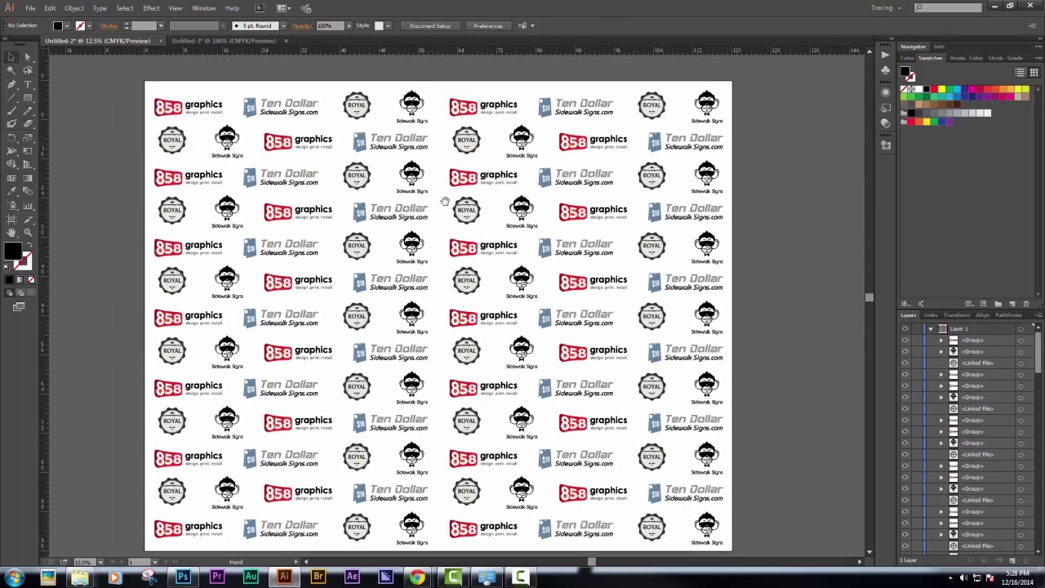
key(v)
Save the finished pattern as an Adobe PDF named Tutorial in the AirFrame photos folder, using the Illustrator Default preset.
scroll(787, 516, down, 1)
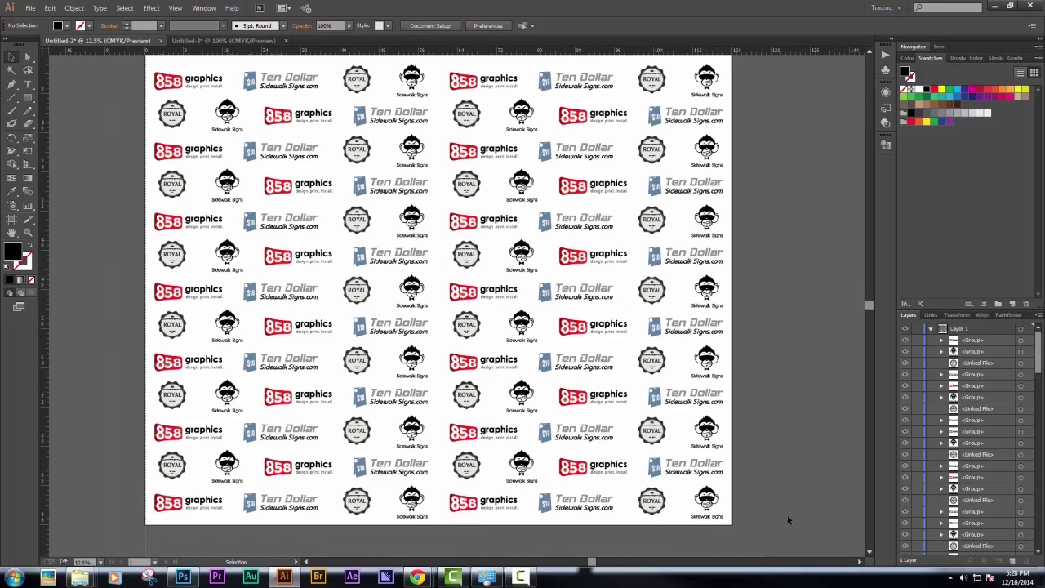
key(space)
drag(803, 227, 812, 240)
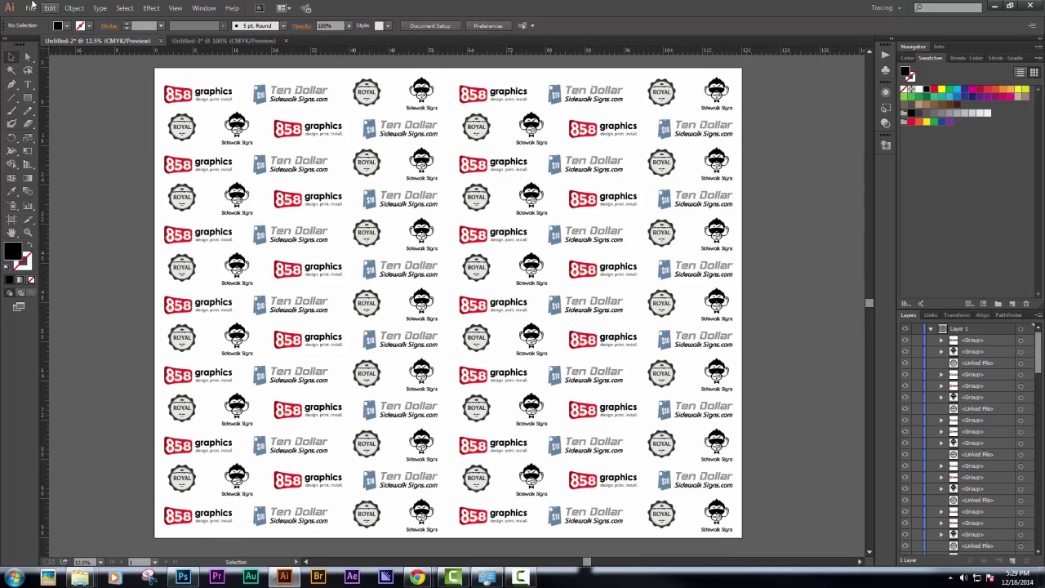
click(29, 8)
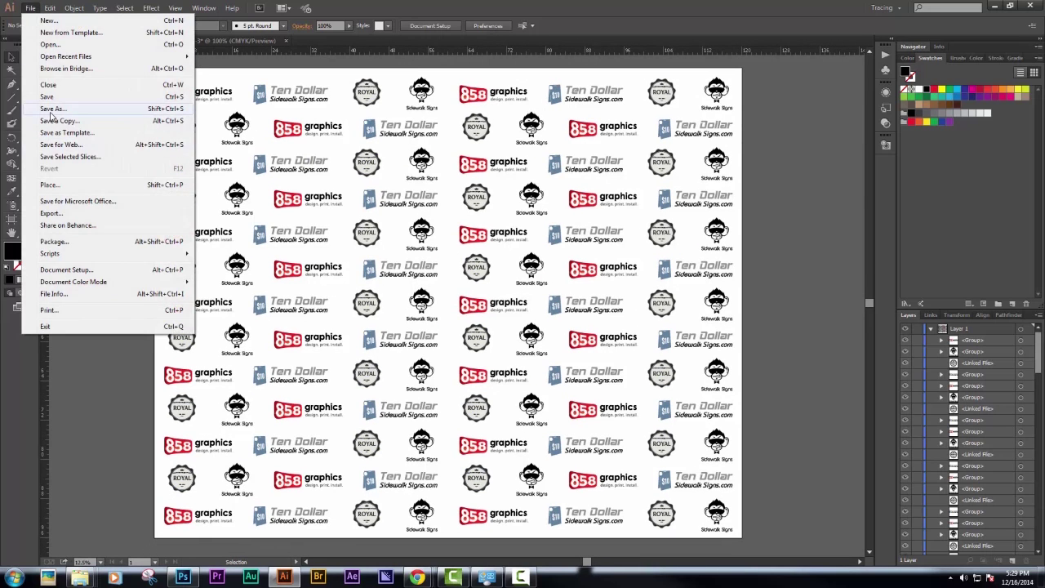
click(54, 116)
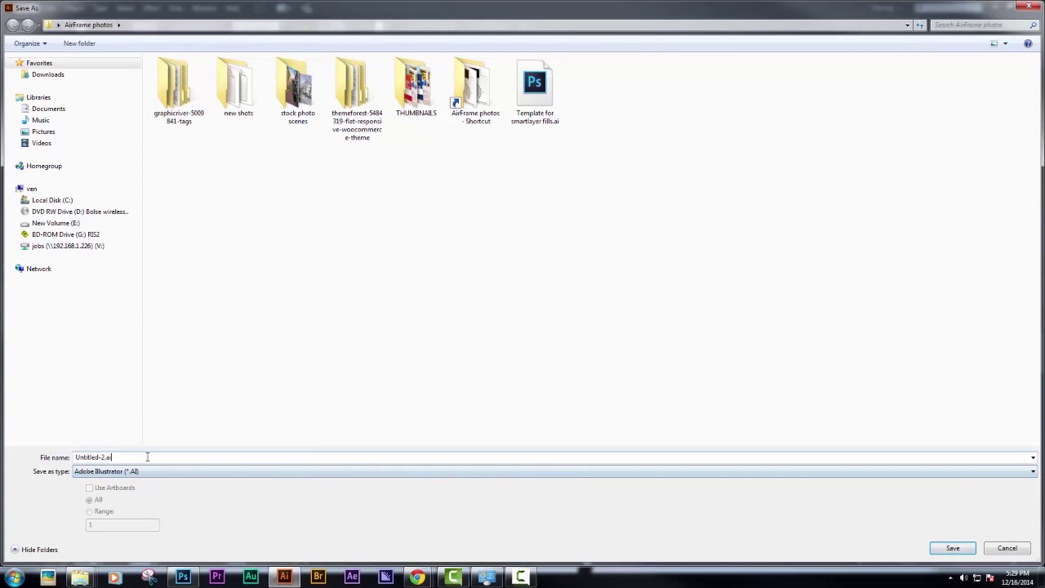
text(Tutorial)
click(224, 473)
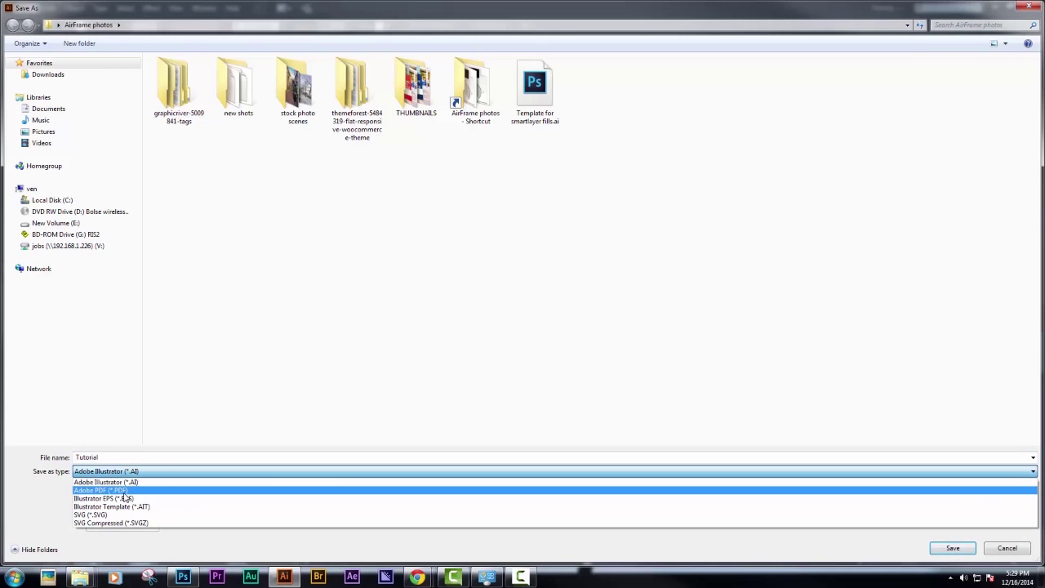
click(245, 487)
click(953, 548)
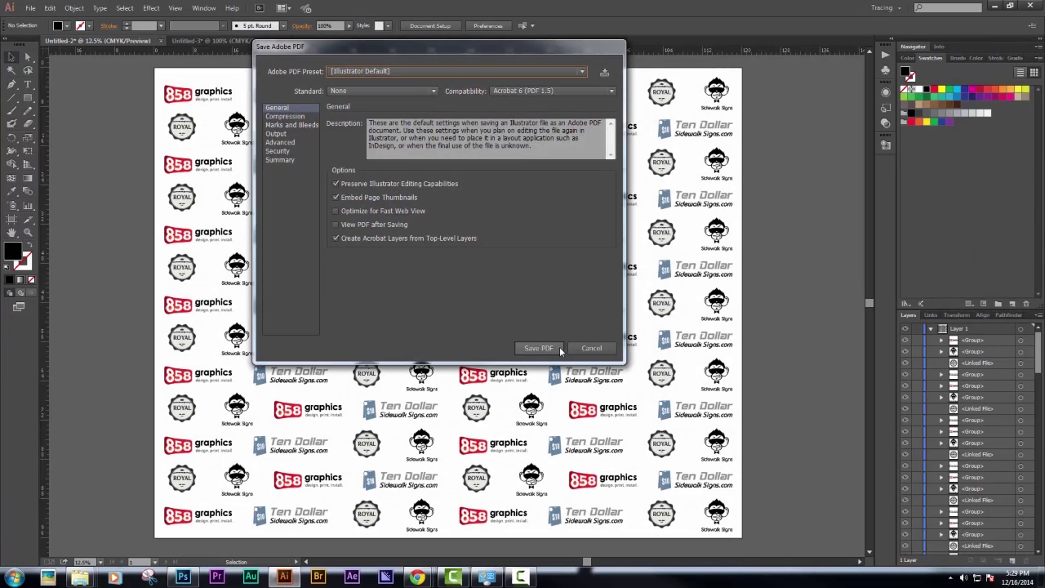
click(538, 349)
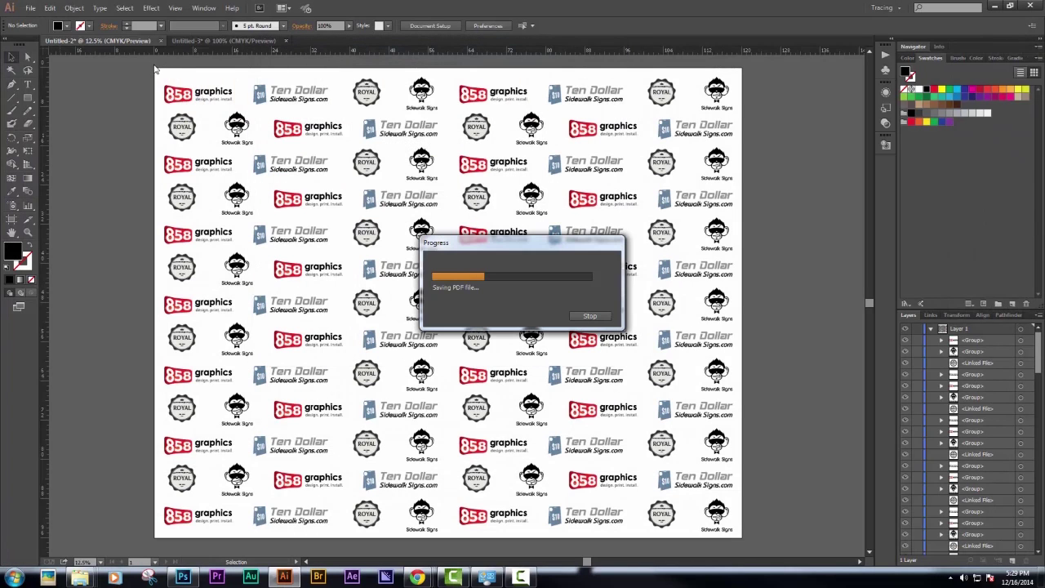